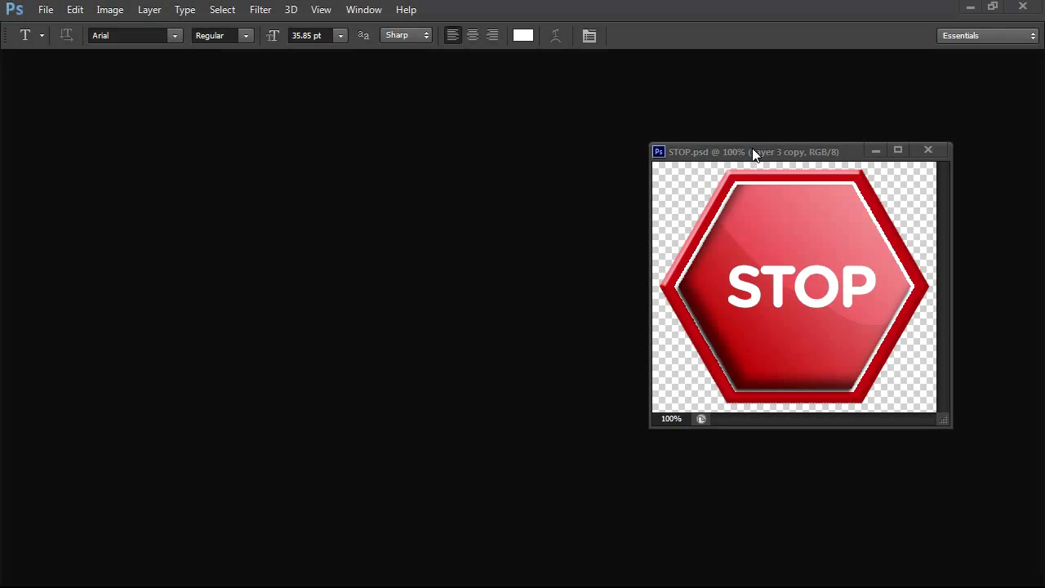
Step: Create a new white 2000 × 2000 px document beside STOP.psd and enlarge its window
drag(752, 155, 680, 115)
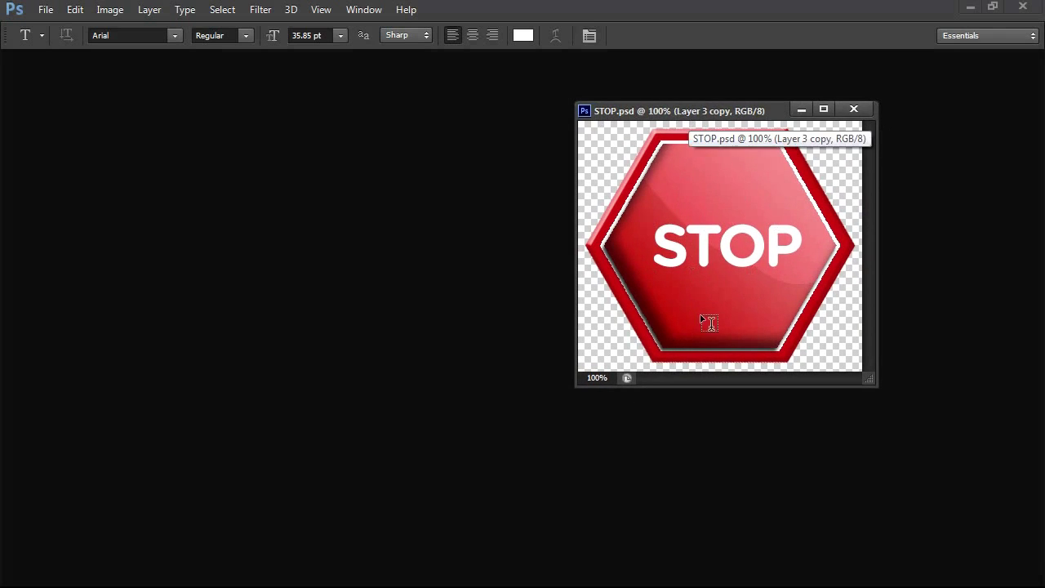
drag(667, 114, 740, 116)
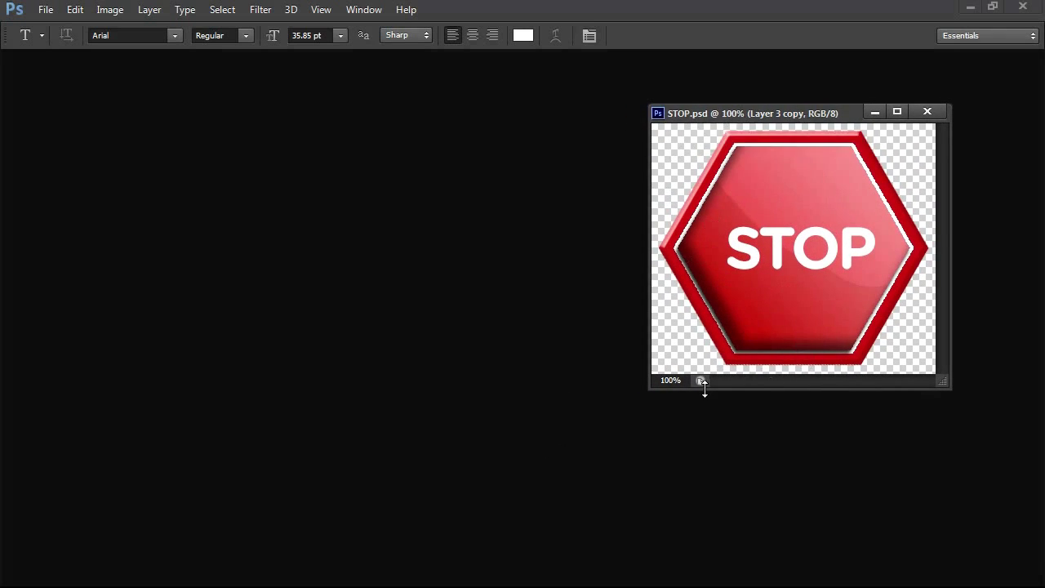
click(44, 13)
click(56, 29)
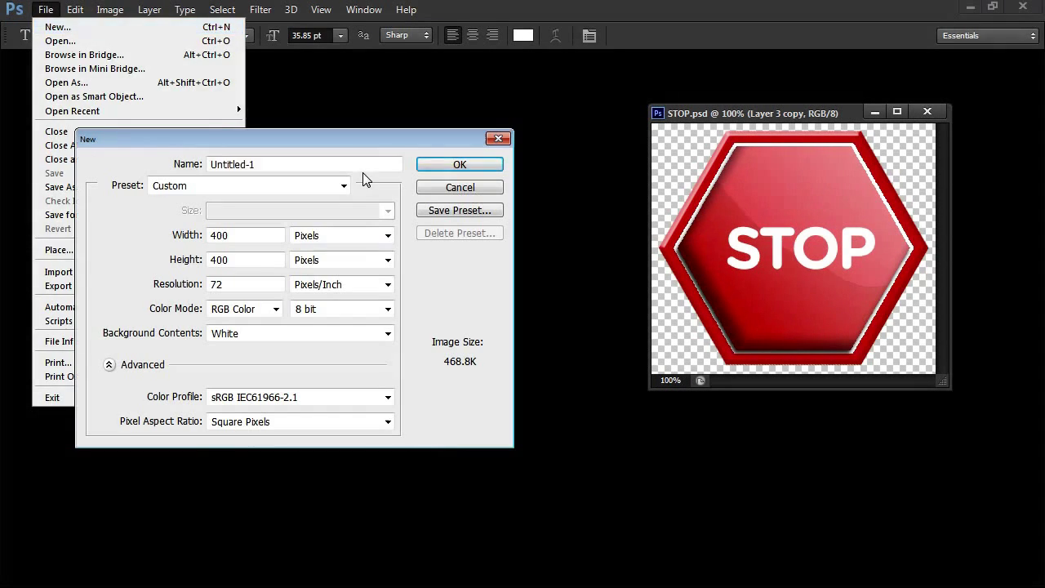
click(255, 234)
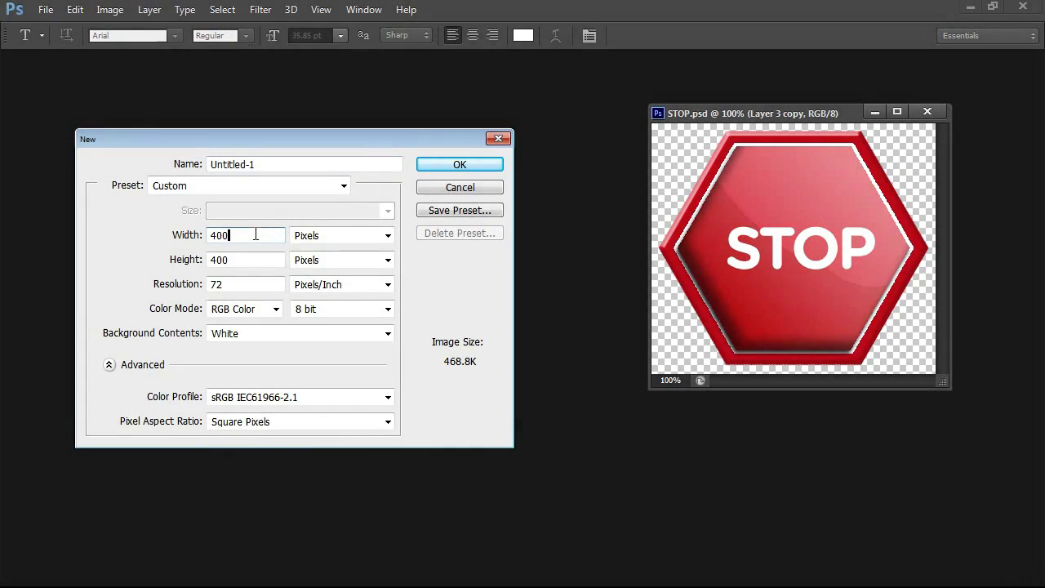
key(BackSpace)
key(BackSpace)
key(BackSpace)
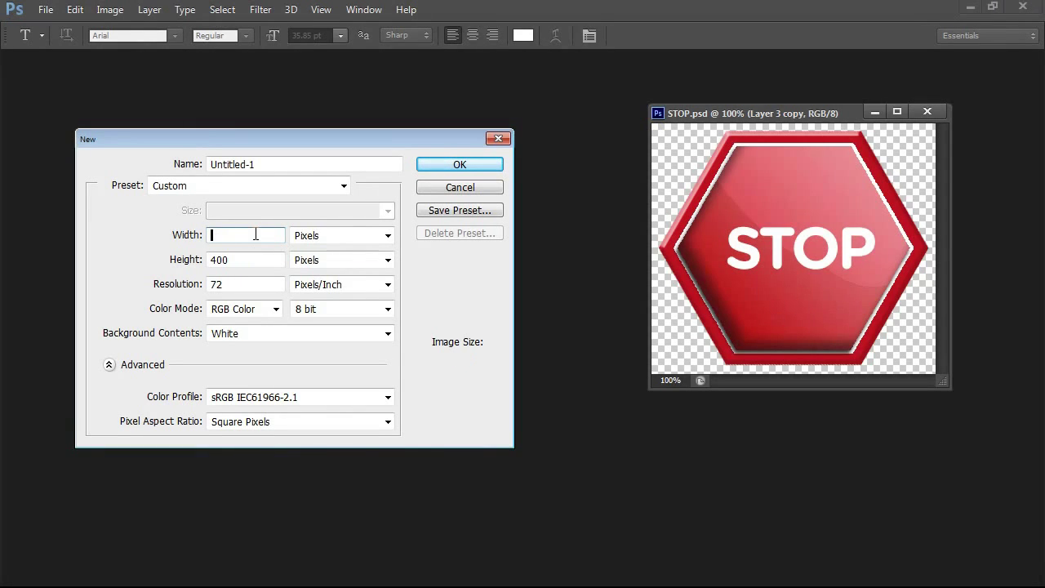
text(2000)
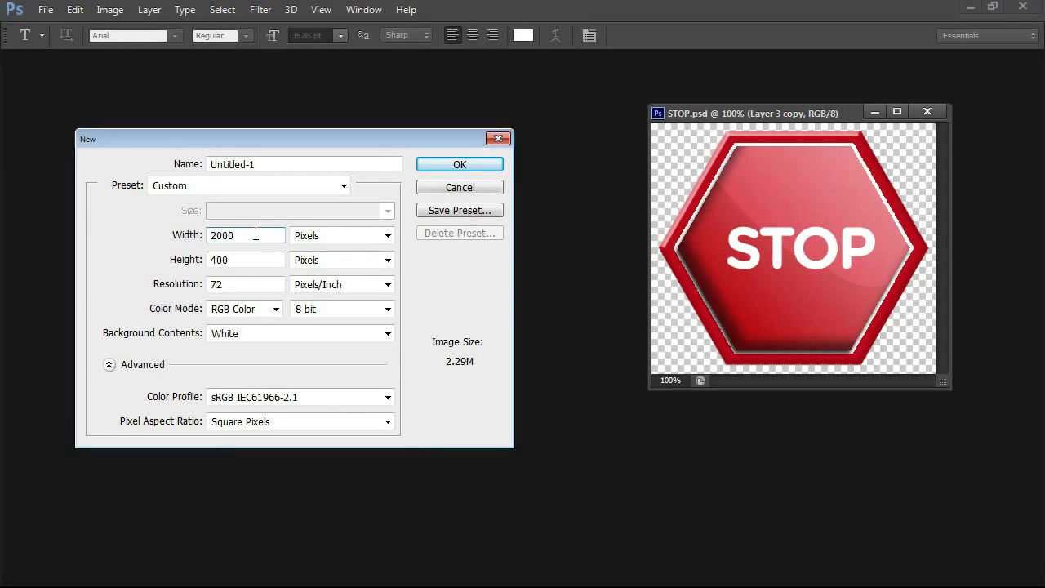
key(Tab)
key(Tab)
text(2000)
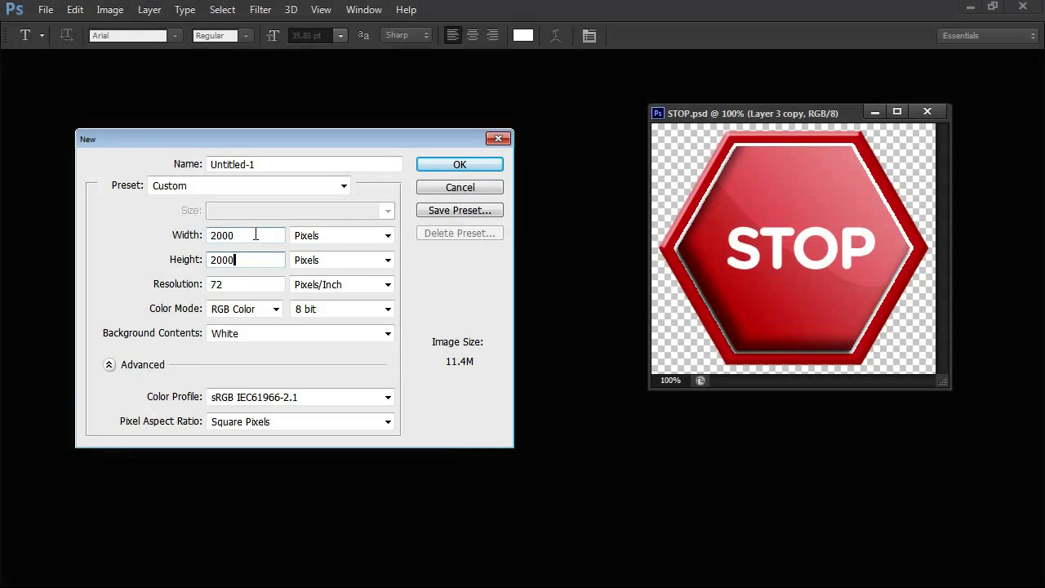
click(450, 166)
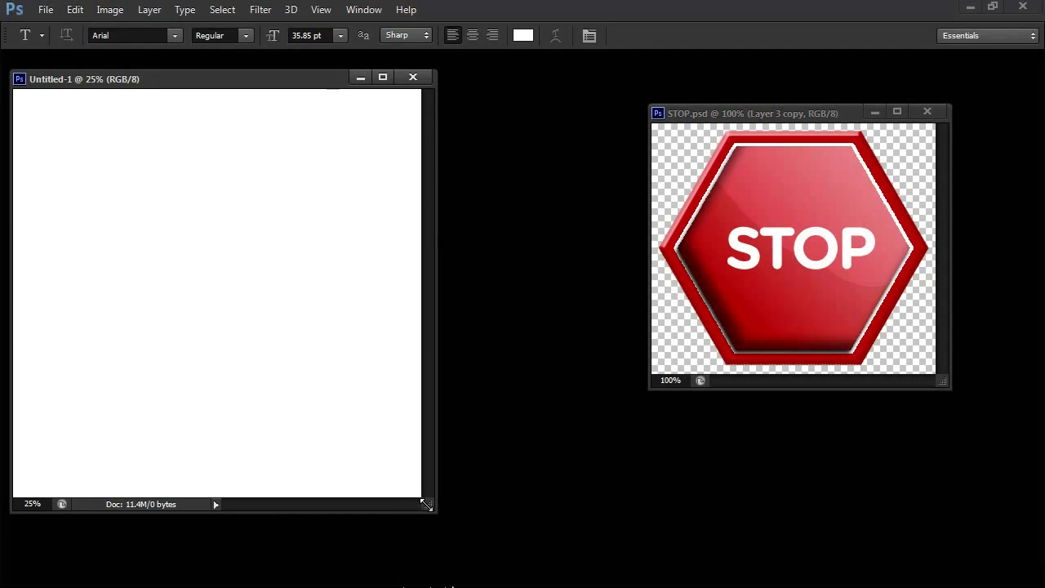
drag(426, 504, 542, 533)
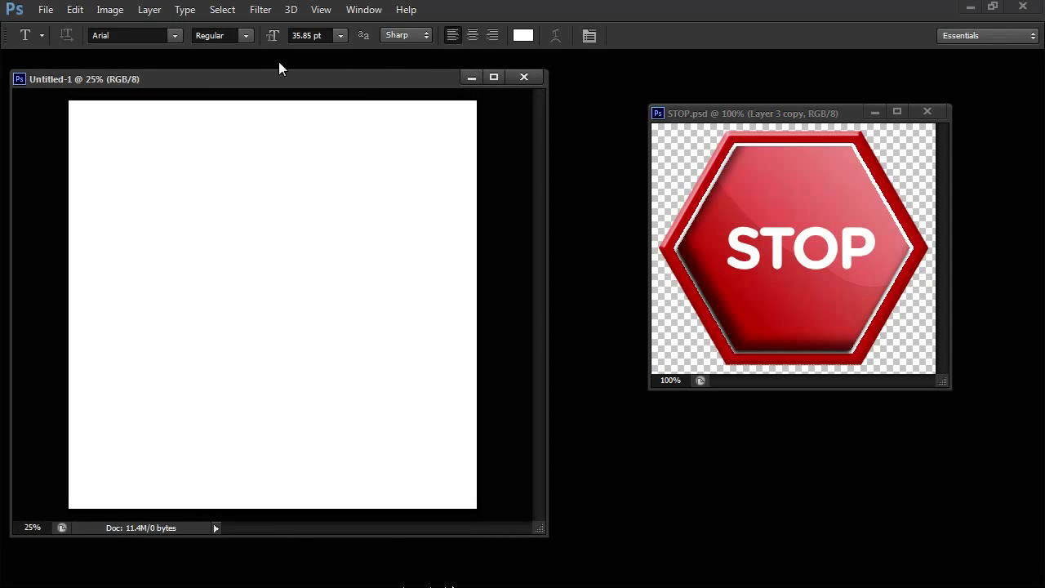
Step: Show the Layers panel and place it, narrowed, beside the canvas
click(366, 9)
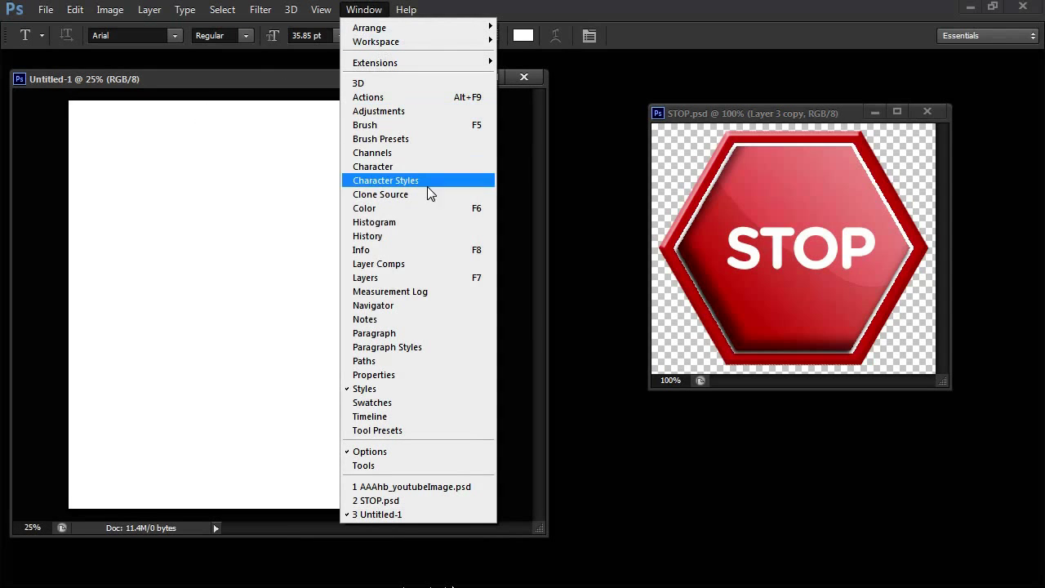
click(391, 281)
drag(786, 76, 660, 75)
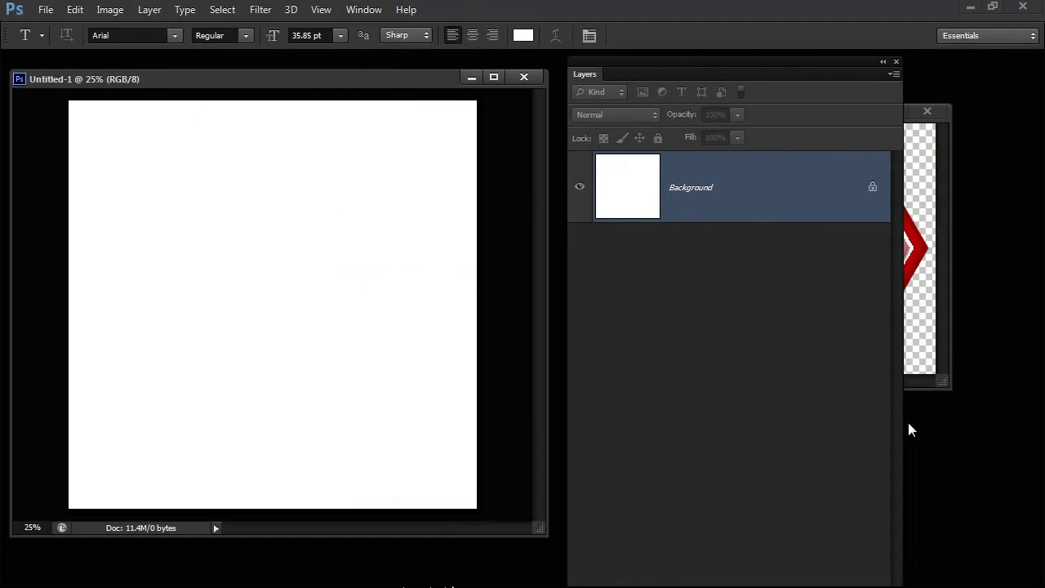
drag(905, 411, 780, 422)
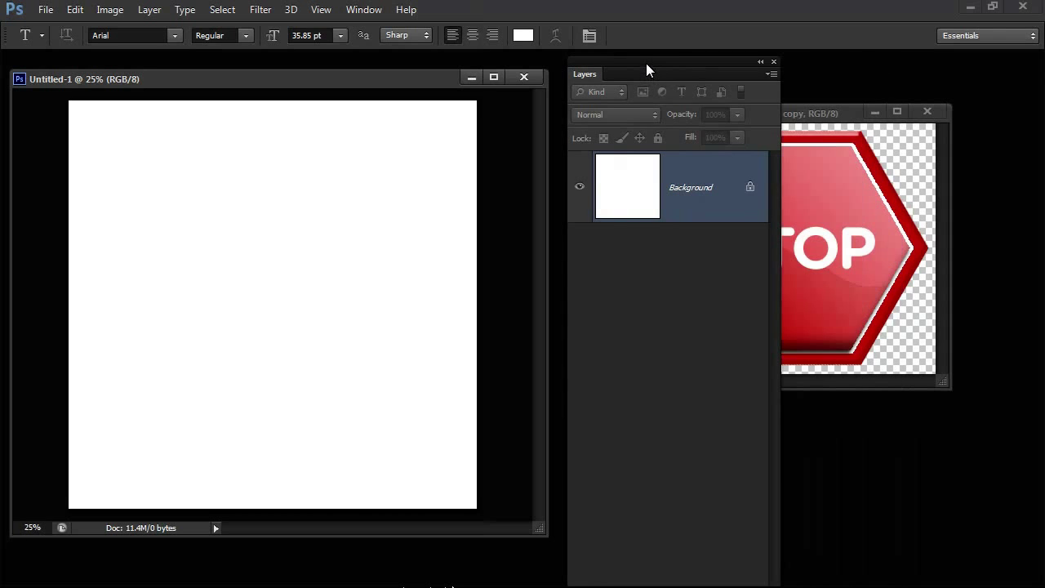
drag(647, 70, 938, 261)
Step: Show the Tools panel, choose the 6-sided Polygon tool, and add an empty Layer 1
click(364, 10)
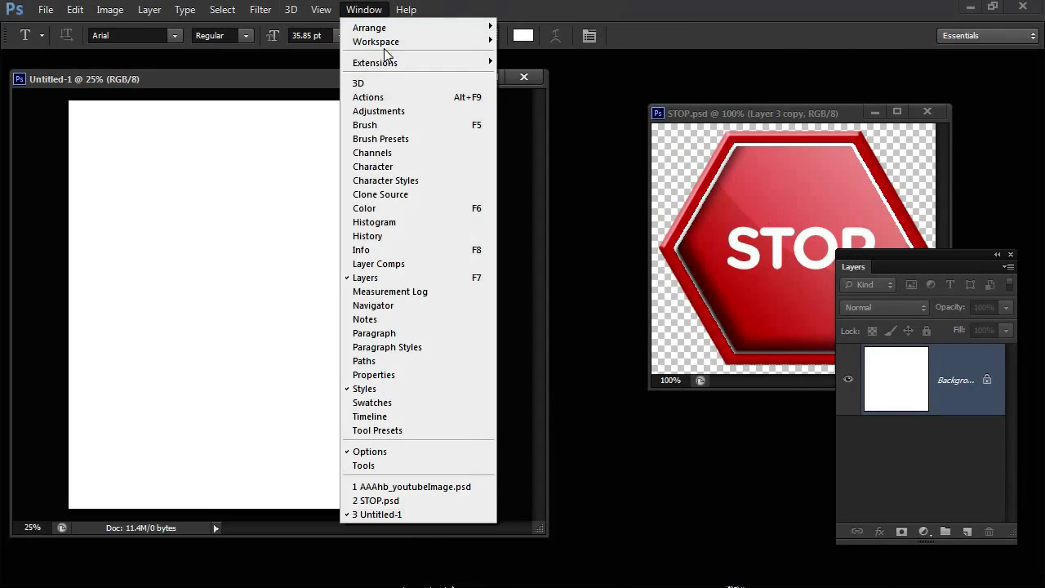
click(377, 467)
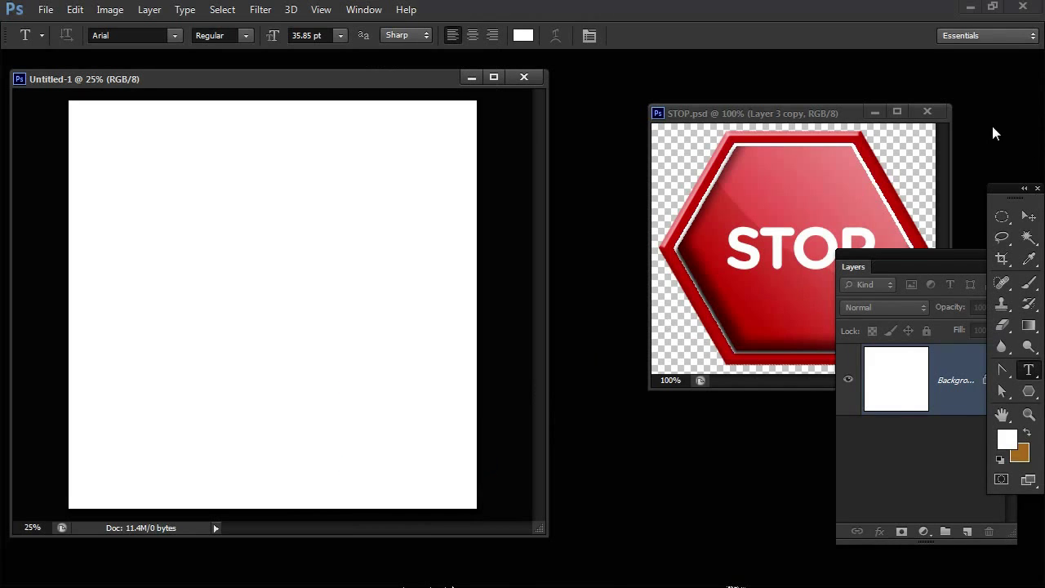
drag(1012, 193, 603, 244)
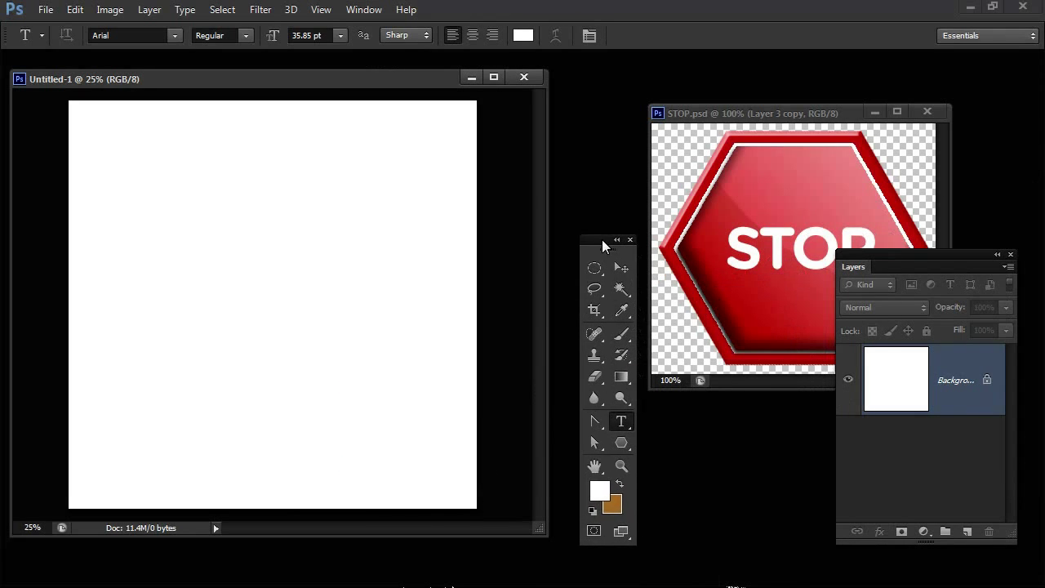
click(620, 443)
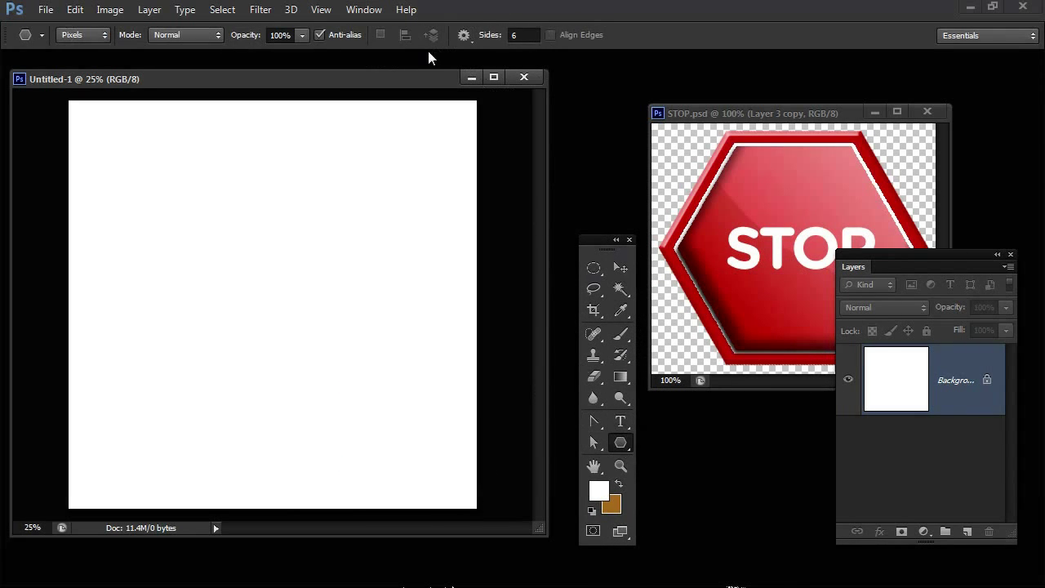
right_click(621, 443)
click(690, 488)
click(966, 532)
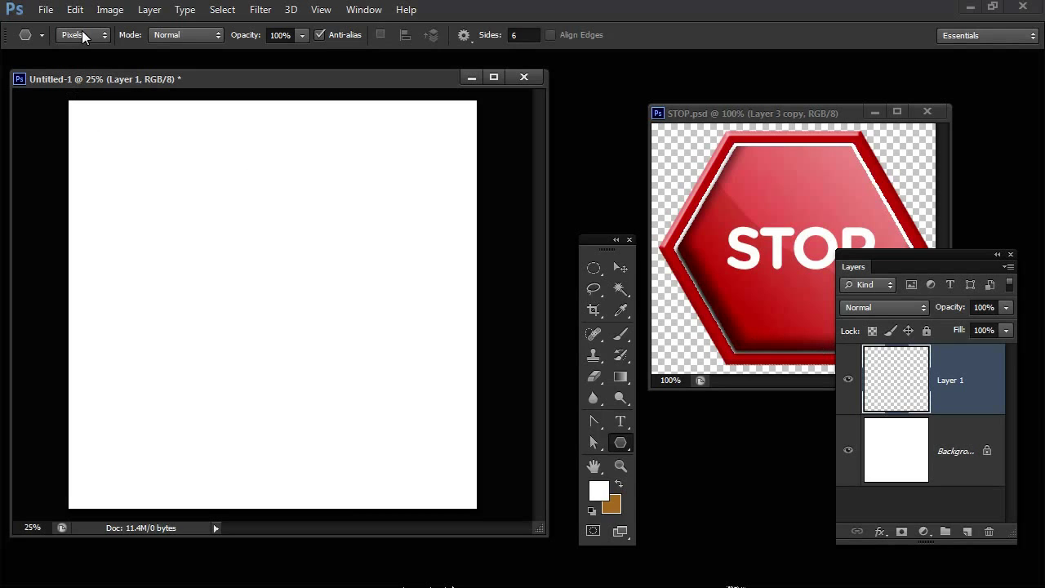
Step: Set the foreground colour to bright red and draw a large hexagon centred on the canvas
click(602, 489)
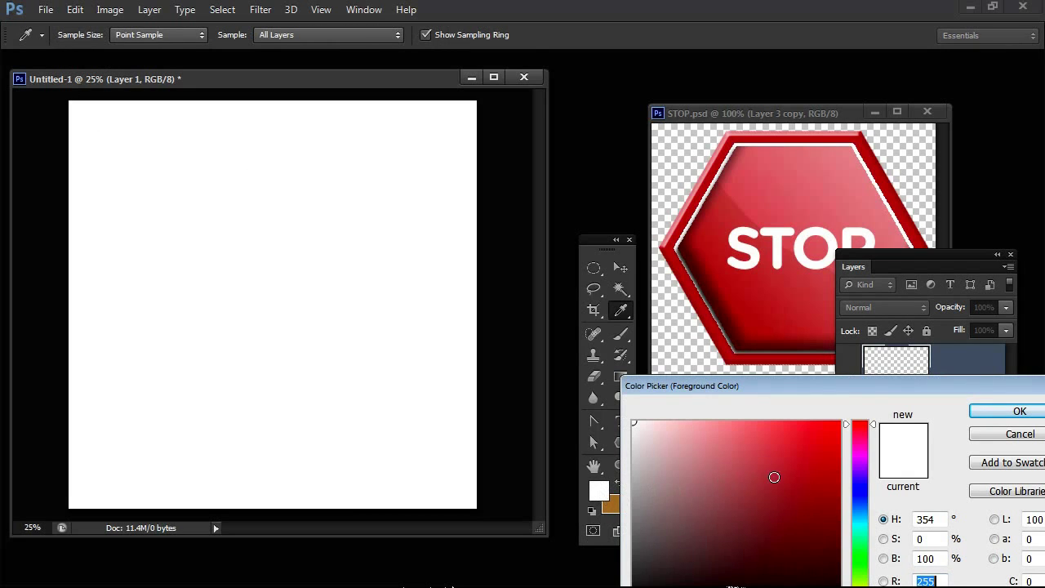
click(826, 438)
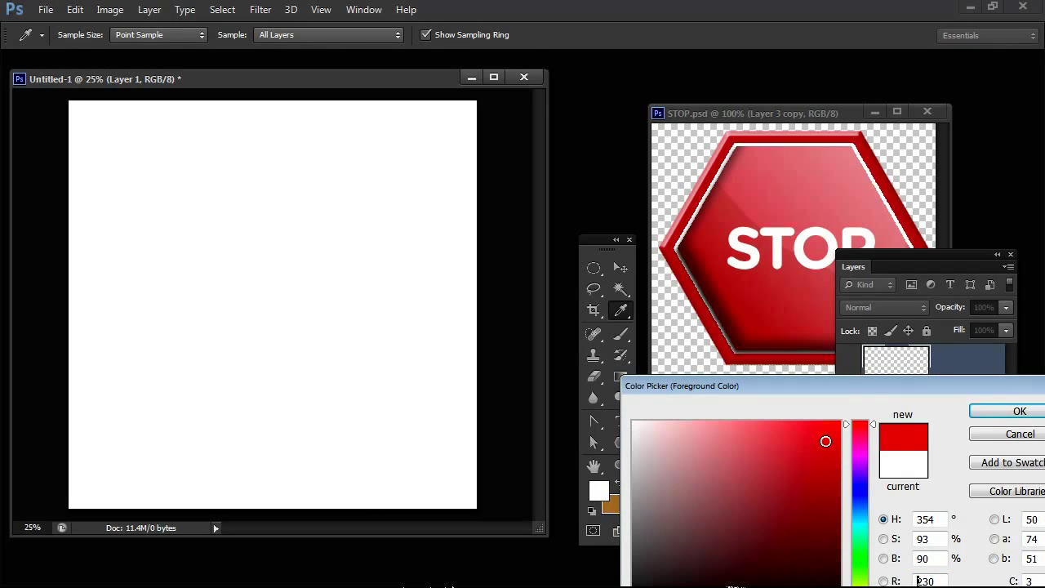
click(1012, 413)
key(u)
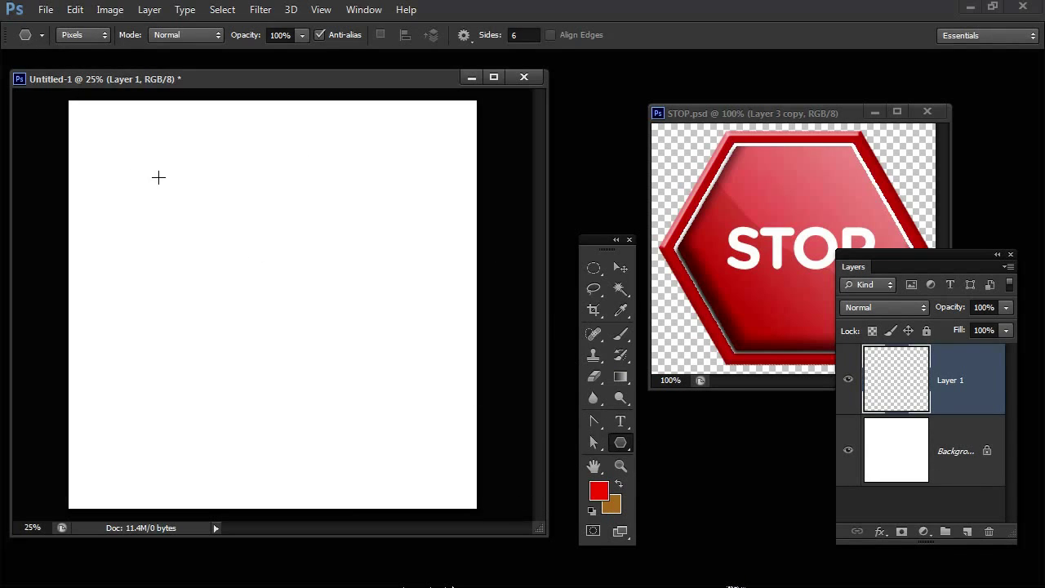
drag(159, 177, 256, 256)
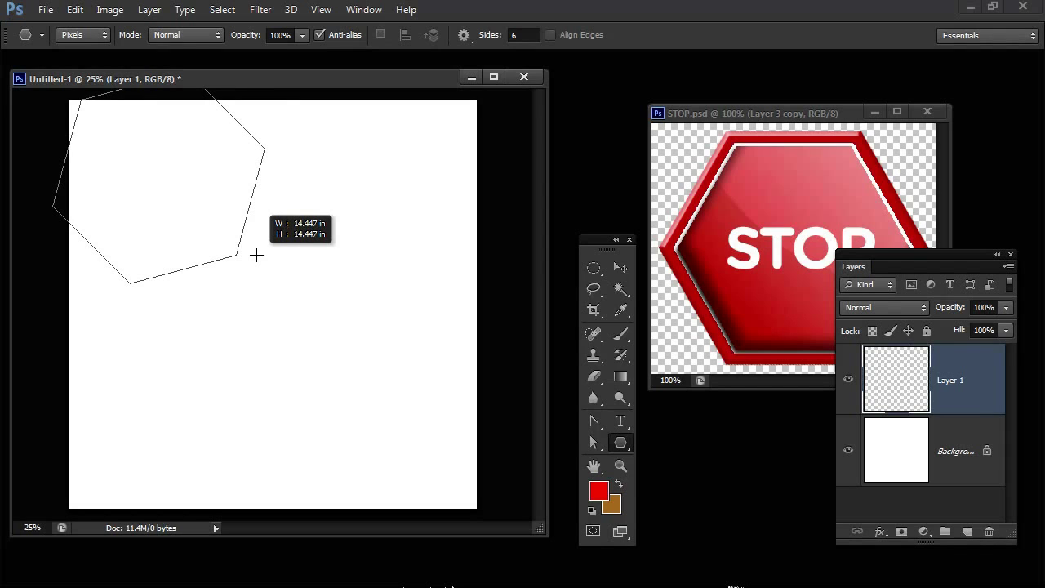
drag(257, 256, 379, 400)
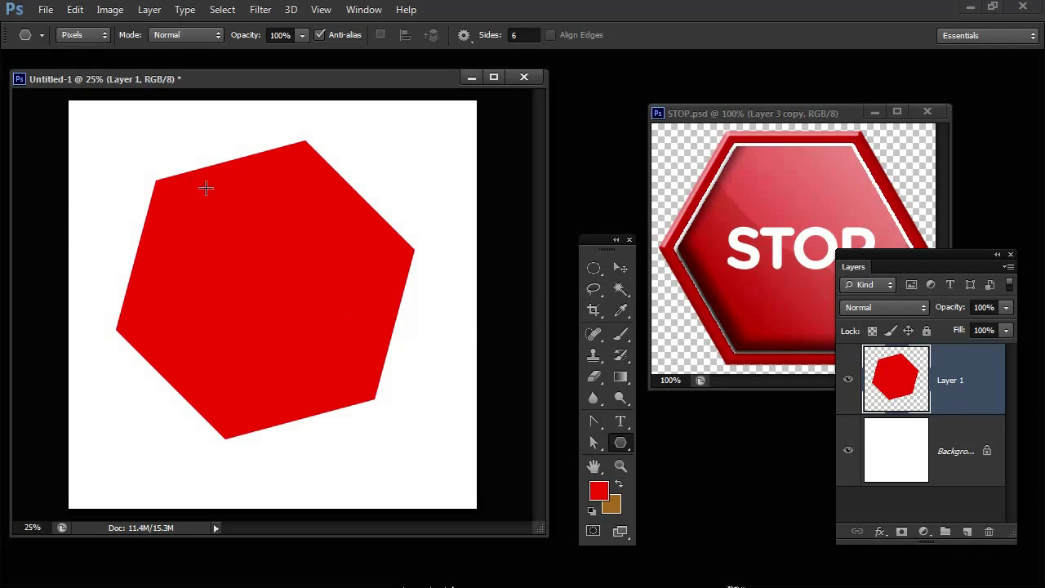
Step: Rotate the red hexagon by 15° with Free Transform and commit the rotation
click(617, 270)
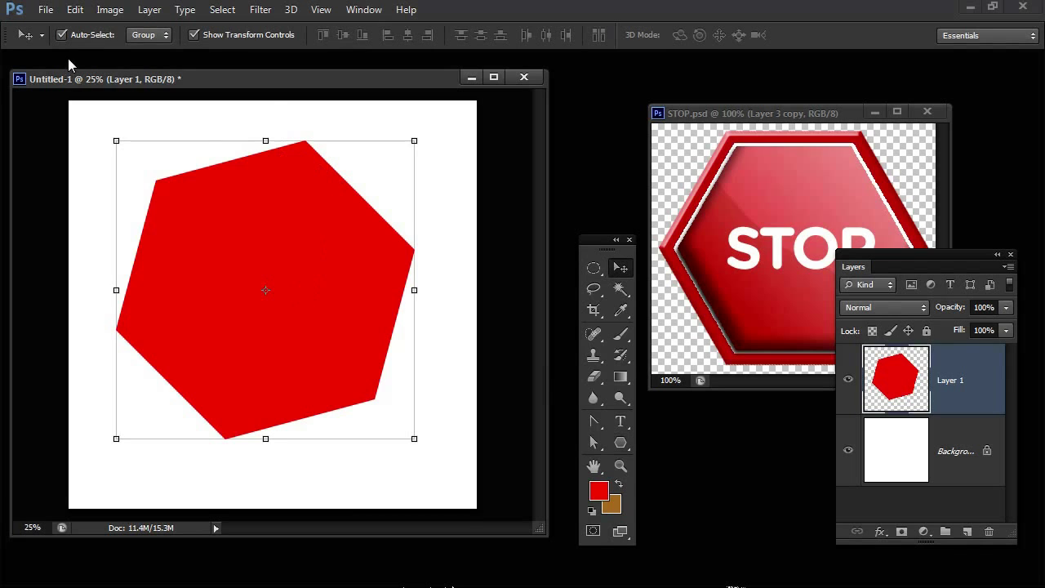
click(75, 11)
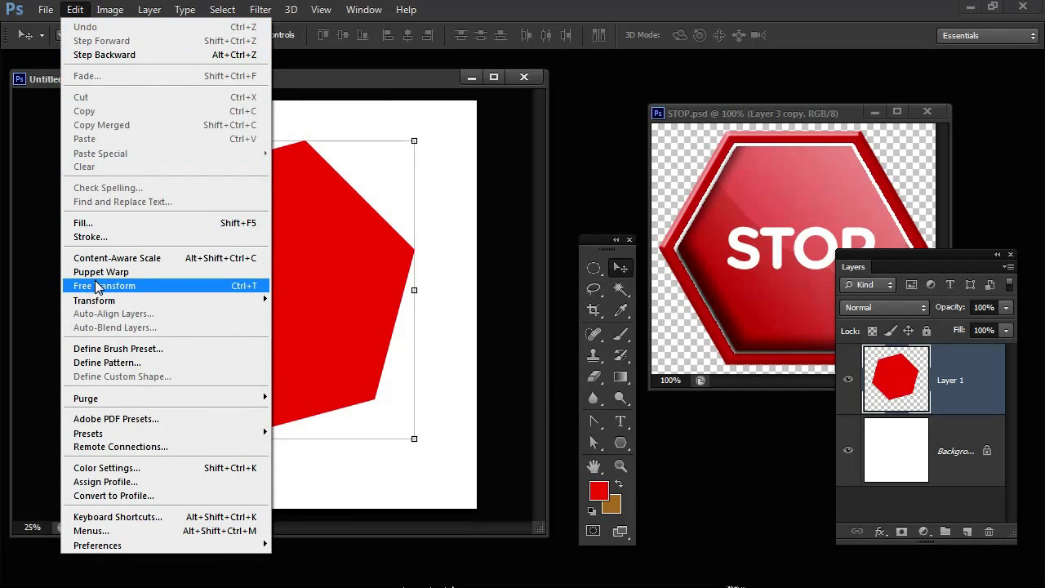
click(95, 285)
click(374, 34)
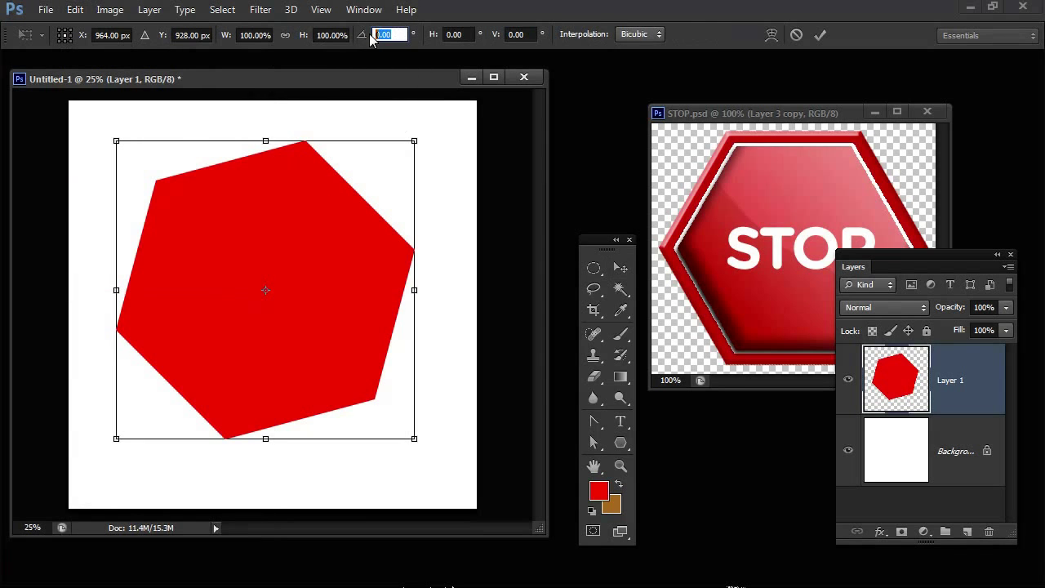
text(15)
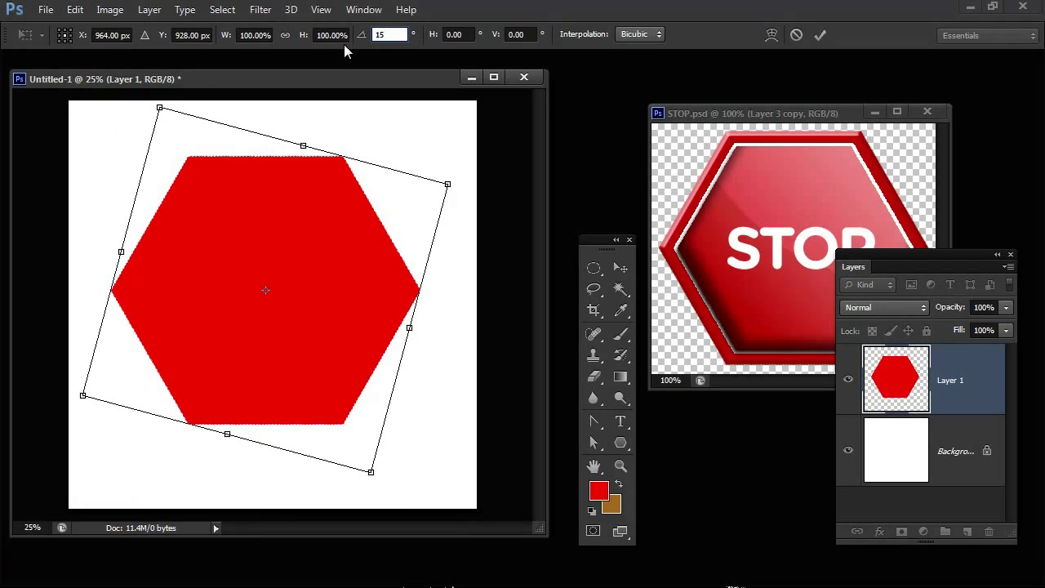
key(Return)
click(819, 35)
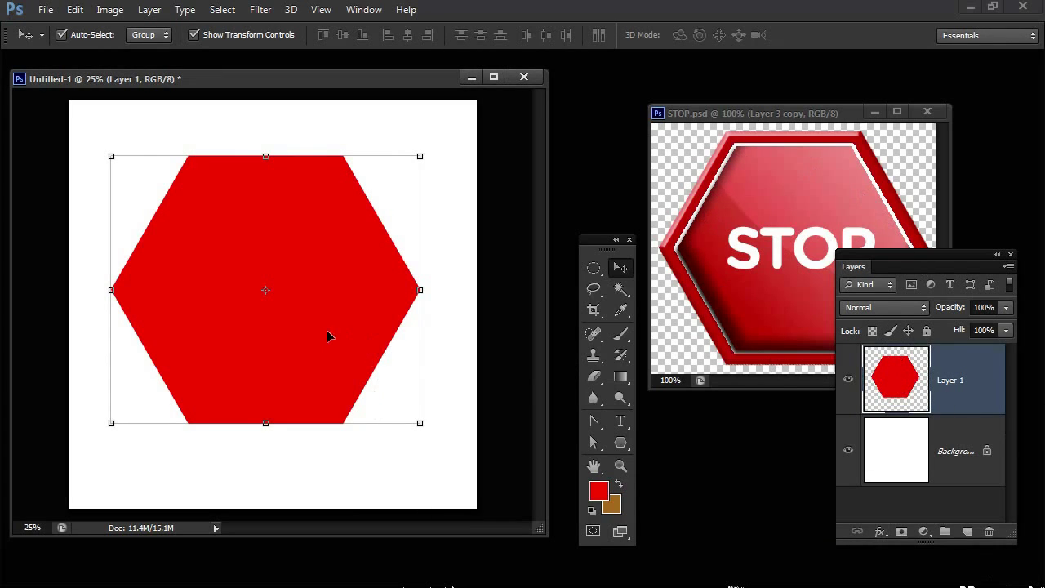
Step: Duplicate the red hexagon to a new layer, lock its transparency and fill it white
click(151, 10)
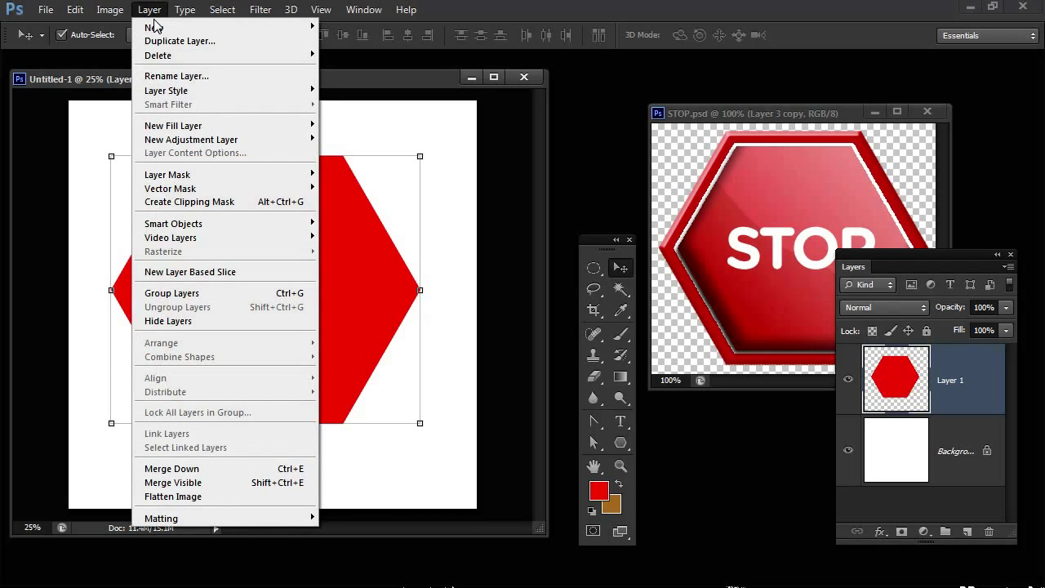
mouse_move(155, 27)
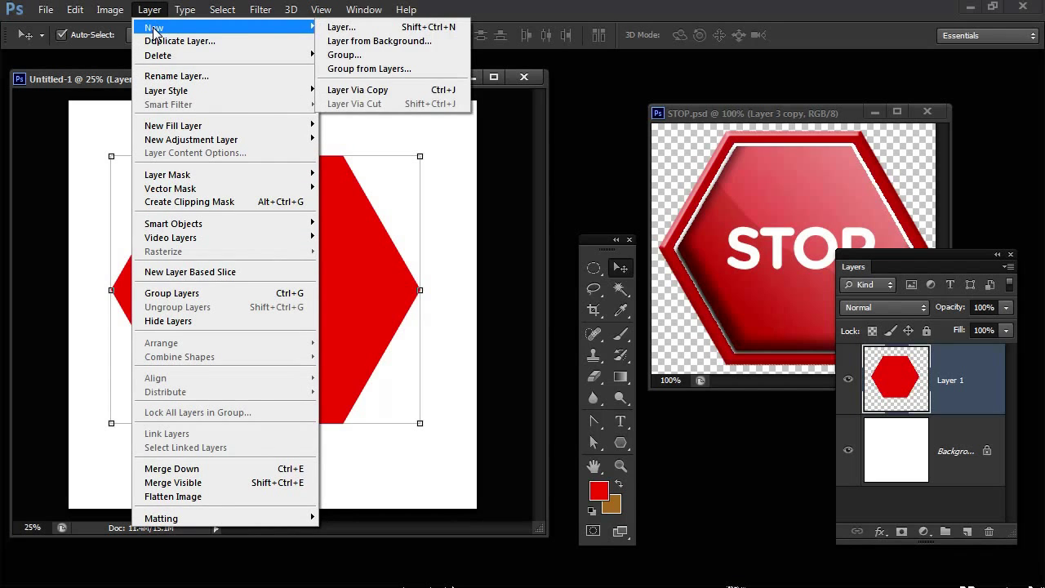
click(371, 90)
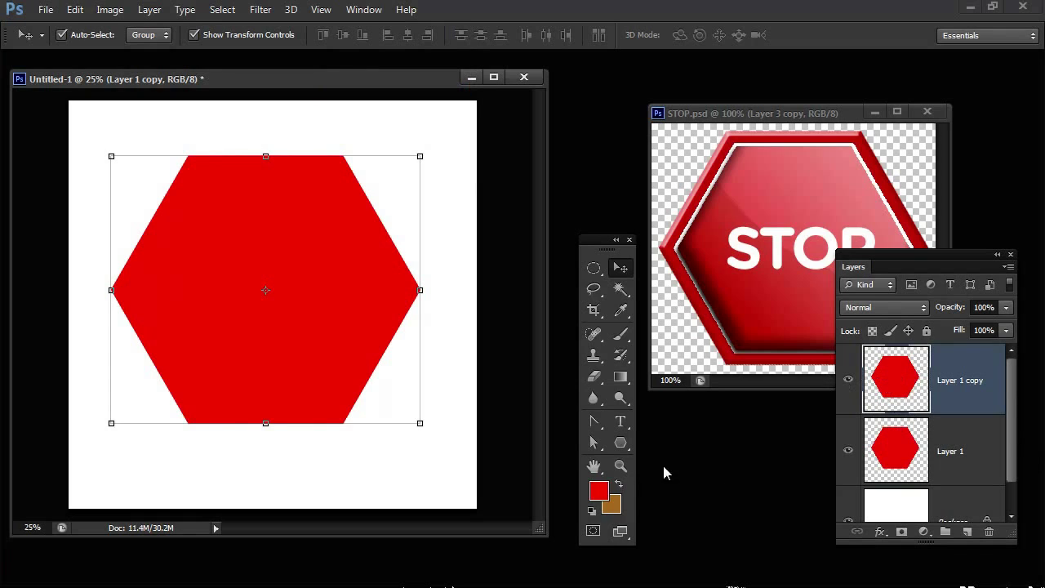
click(592, 511)
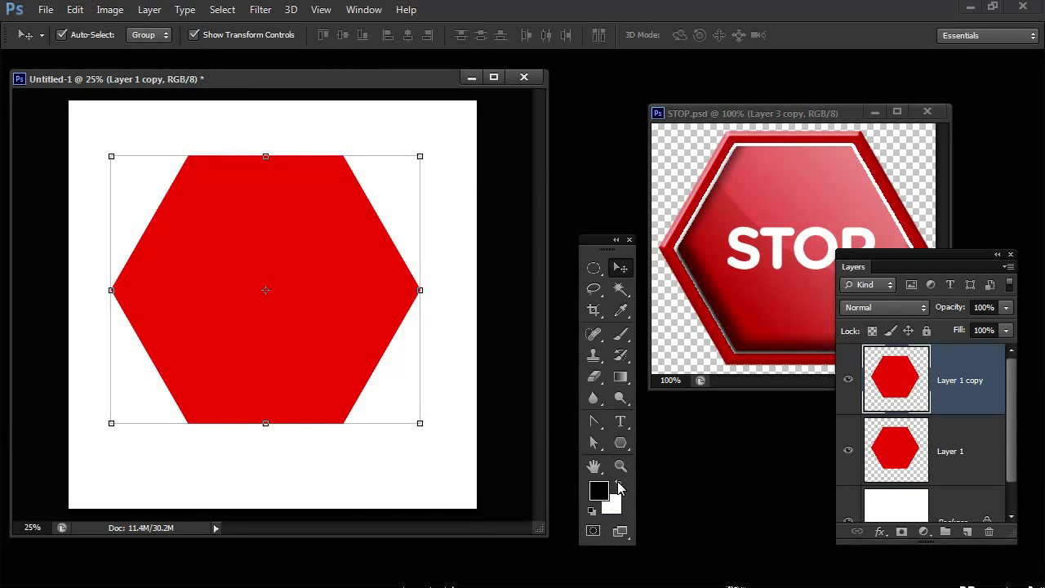
click(619, 486)
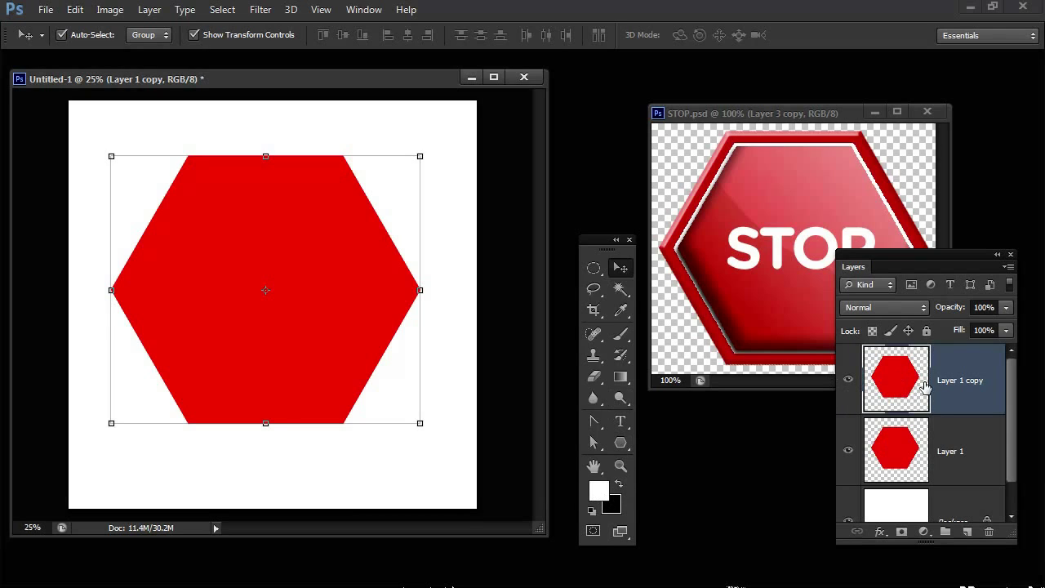
click(872, 330)
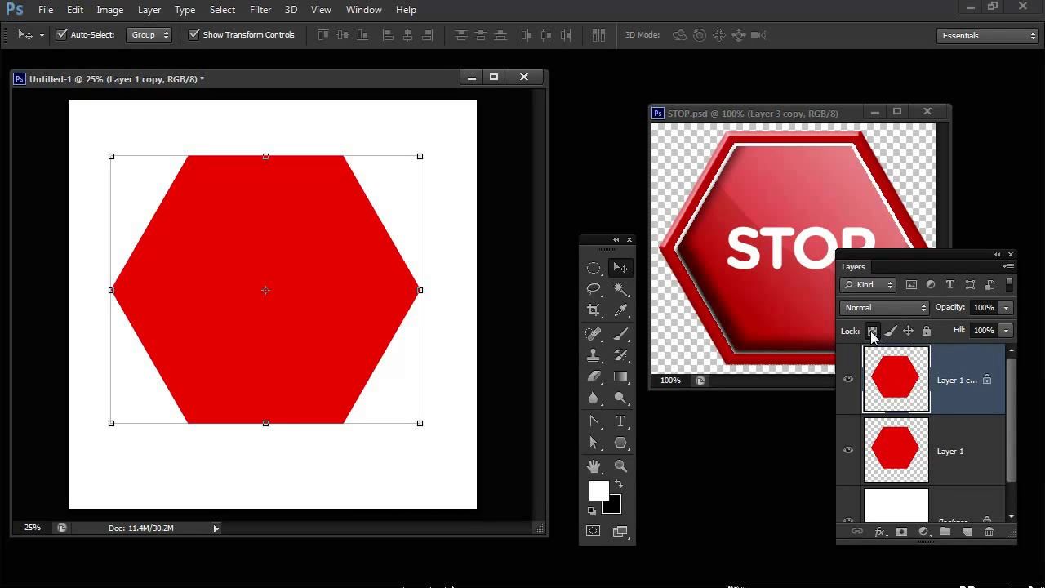
key(alt+BackSpace)
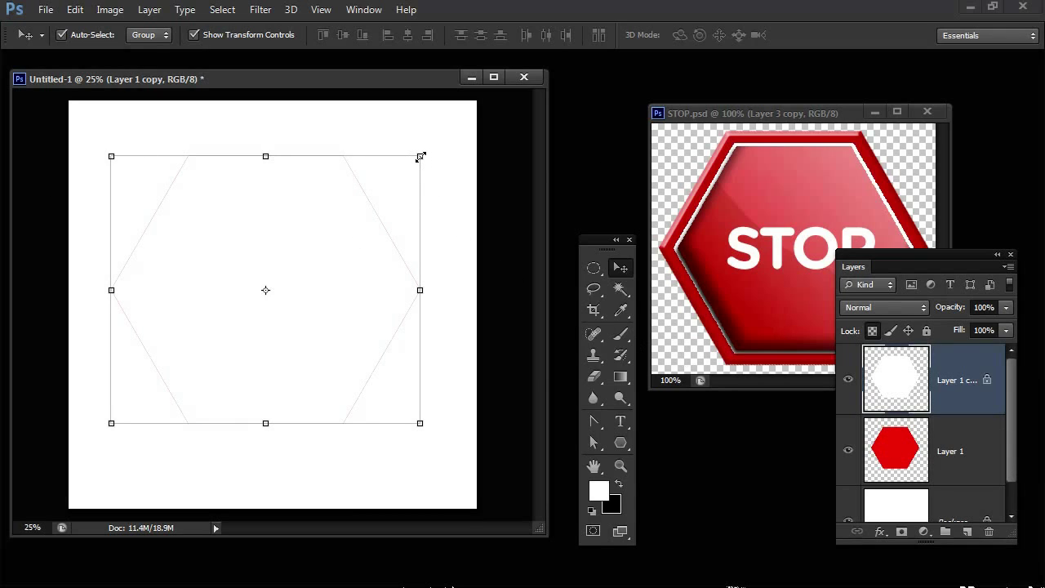
Step: Scale the white hexagon down to 89.45% × 84.80%, leaving a thick red border
drag(420, 155, 406, 173)
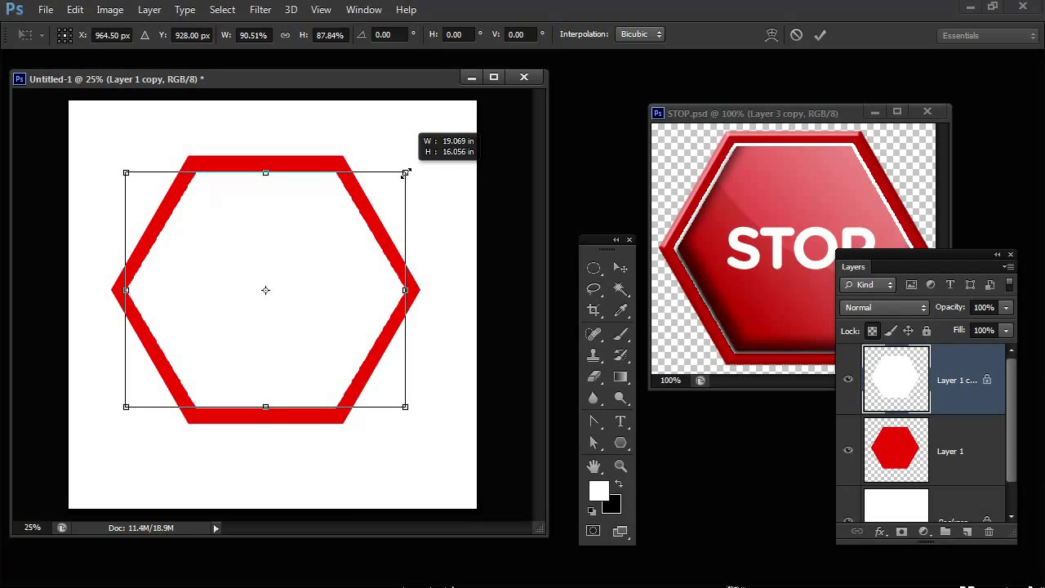
mouse_move(406, 173)
mouse_down()
mouse_move(413, 167)
mouse_move(403, 177)
mouse_up()
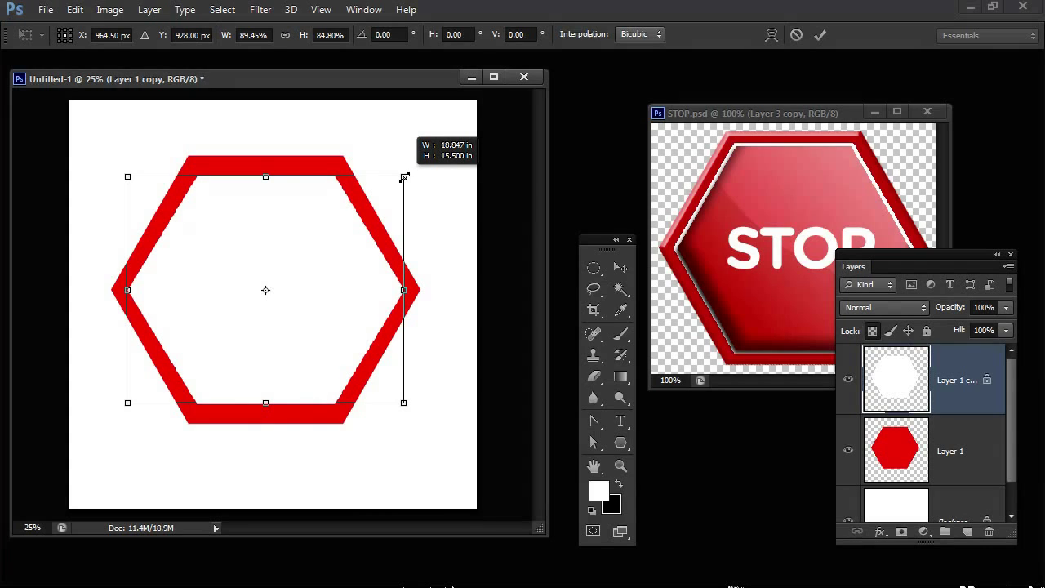
drag(403, 177, 404, 177)
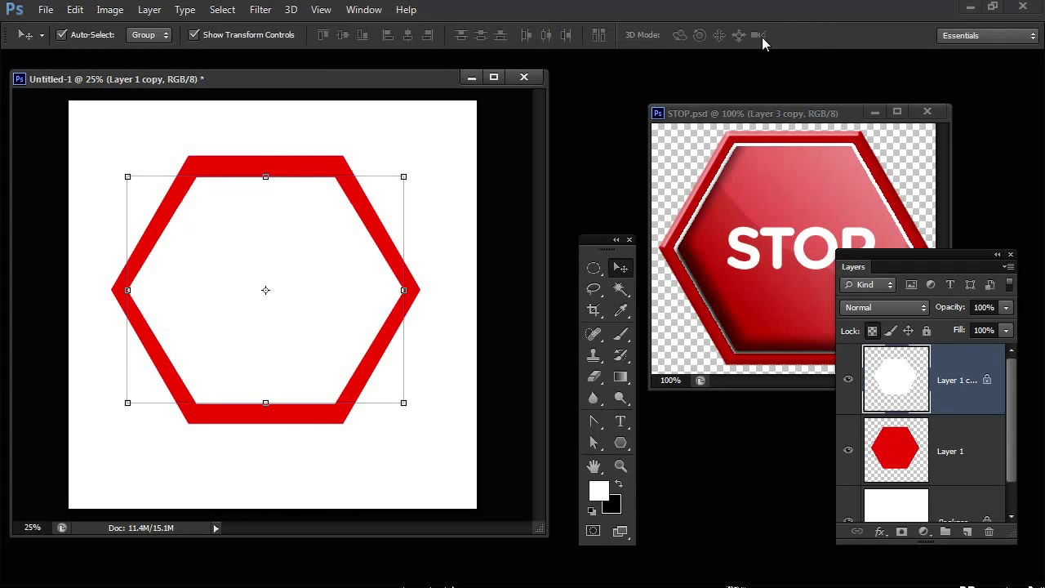
click(148, 10)
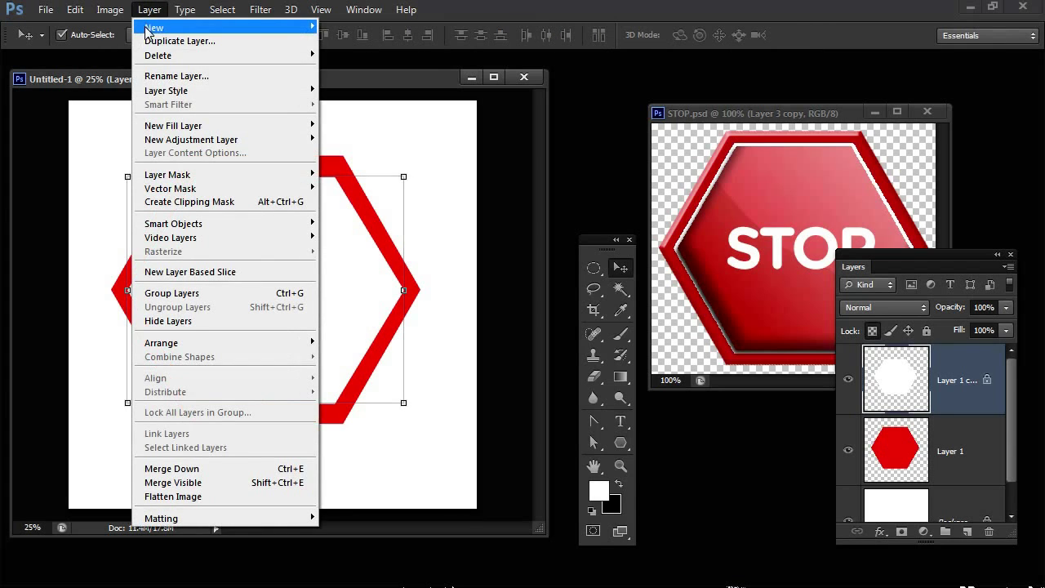
Step: Duplicate the white hexagon and fill the copy with the sign's sampled red
mouse_move(151, 29)
click(372, 87)
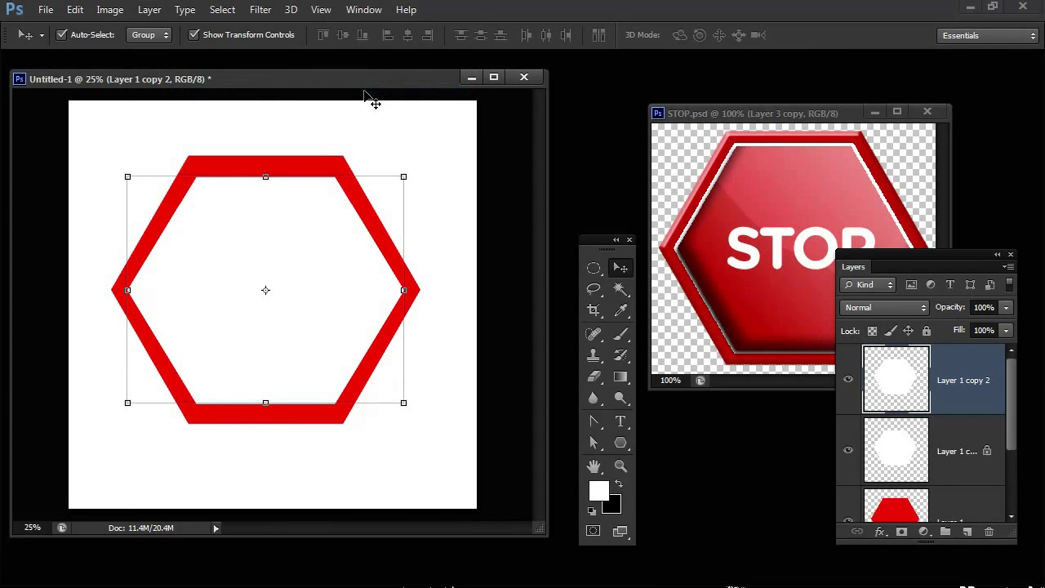
click(598, 490)
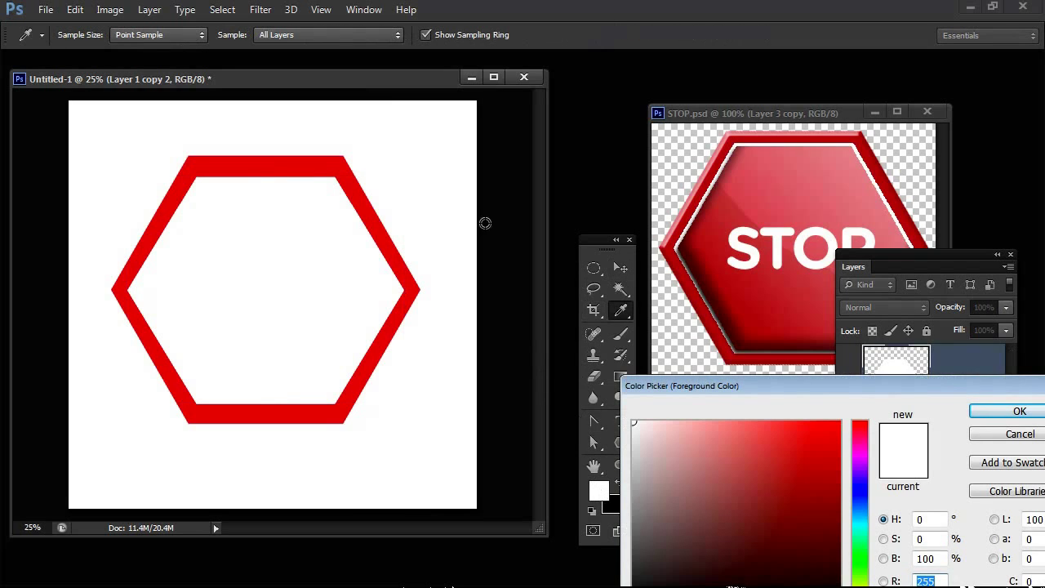
click(372, 219)
click(986, 413)
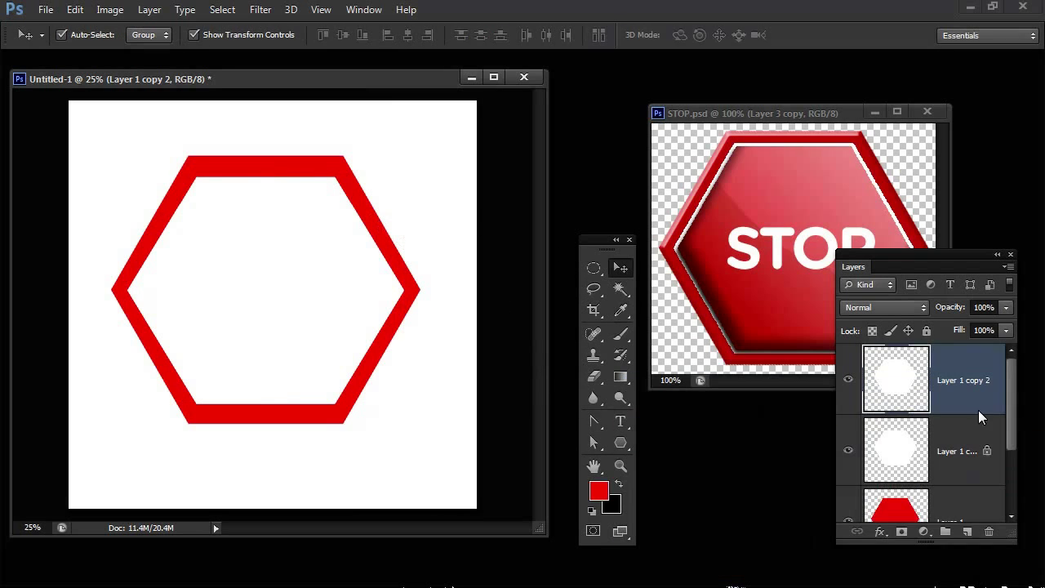
click(872, 331)
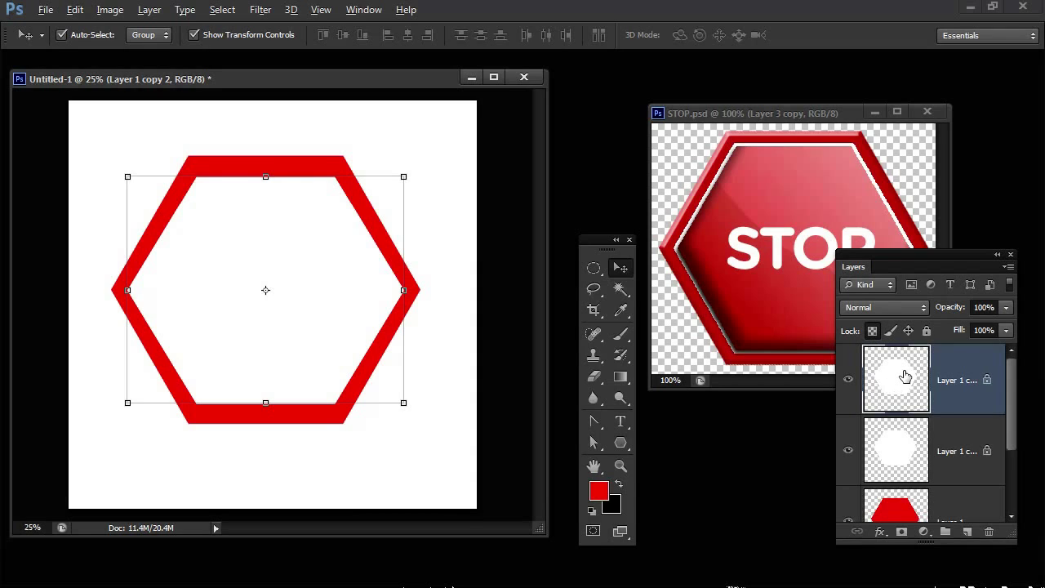
key(alt+BackSpace)
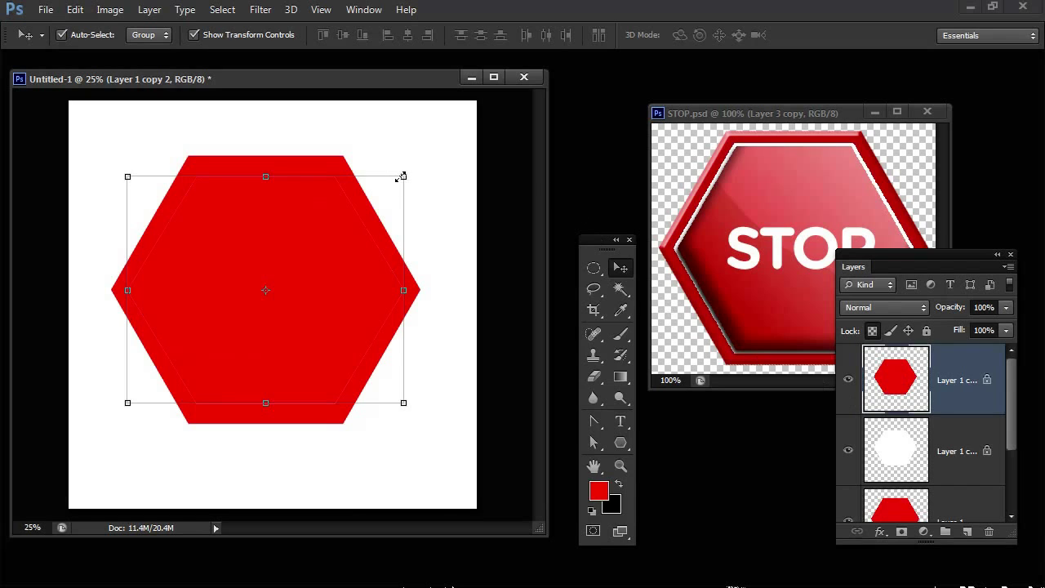
Step: Shrink the red copy to 95.50% × 95.52%, leaving a thin white ring
mouse_move(405, 176)
mouse_down()
mouse_move(385, 188)
mouse_move(397, 180)
mouse_up()
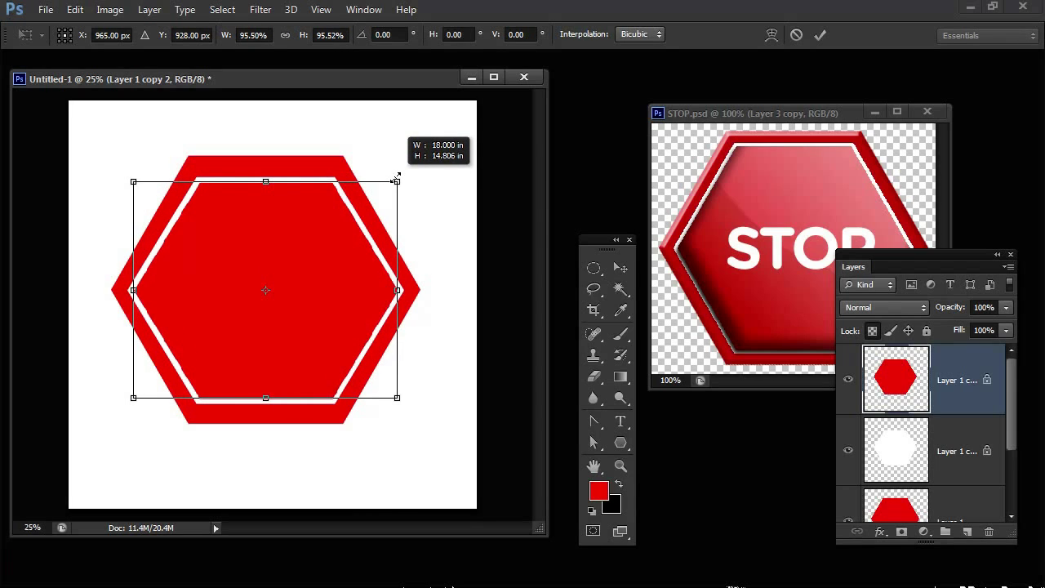
drag(396, 178, 397, 178)
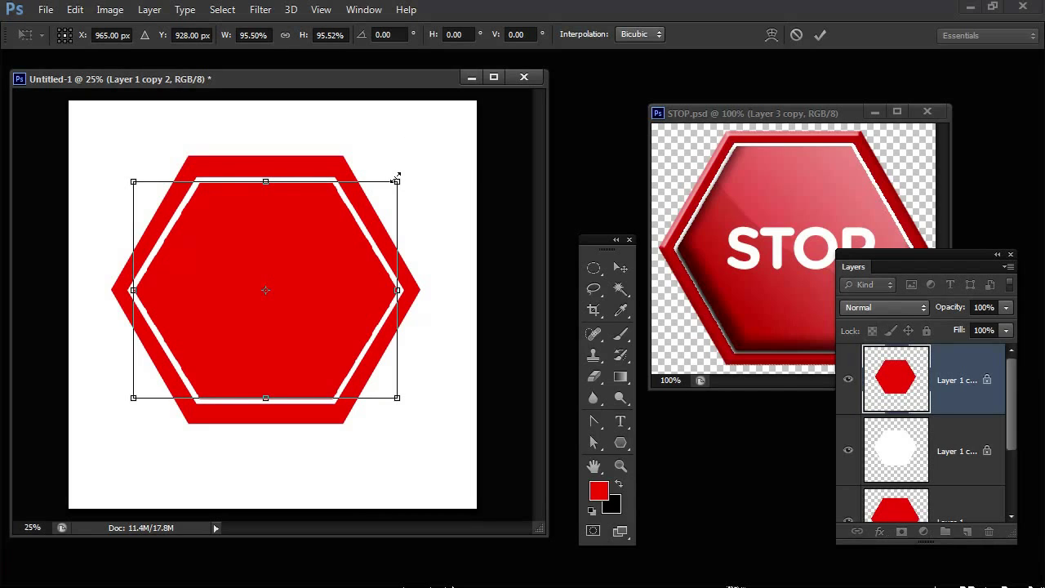
click(818, 35)
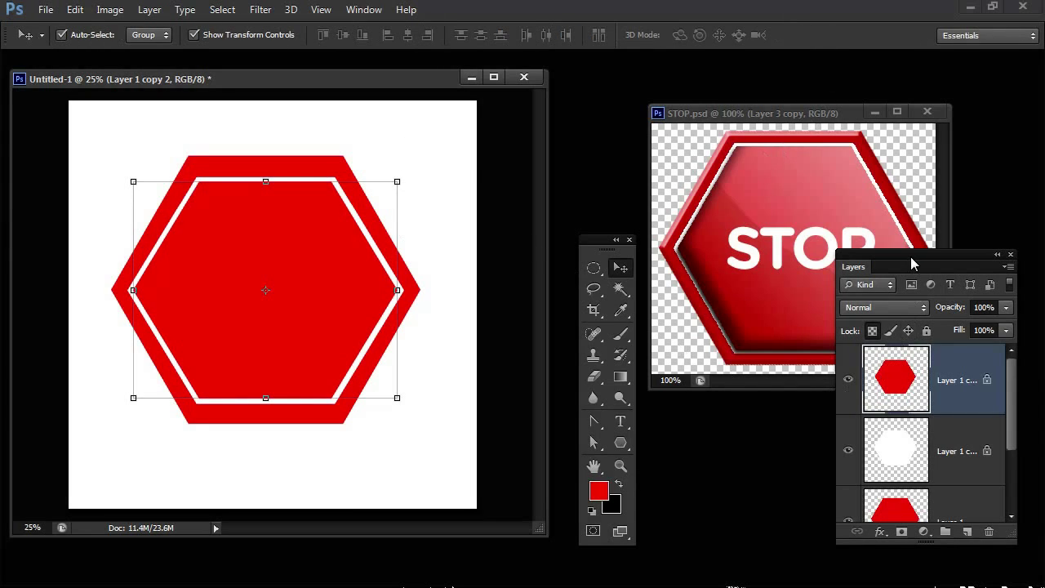
drag(911, 258, 912, 263)
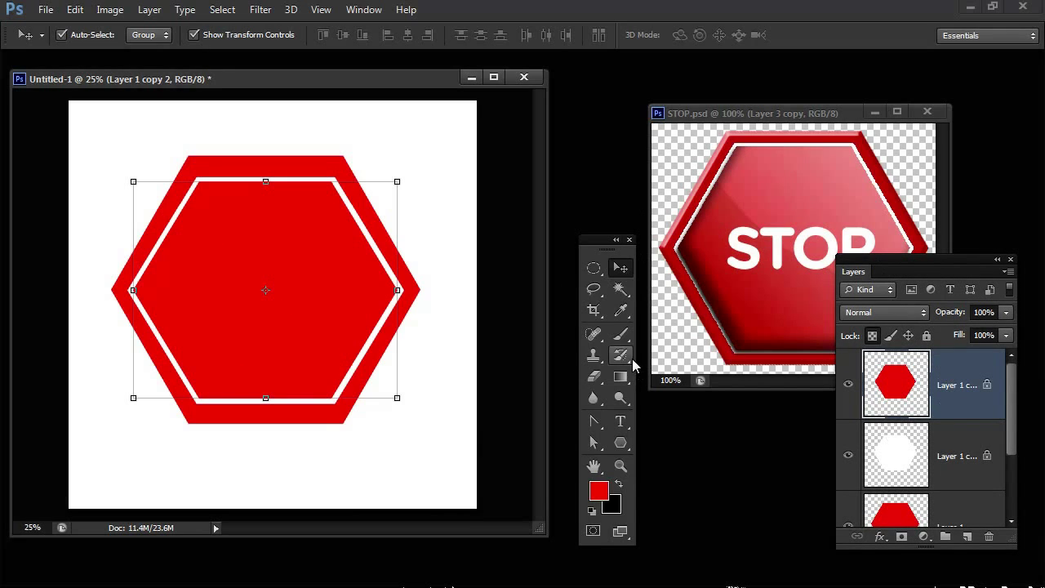
Step: Set up the Type tool with white colour and the Calibri font
click(619, 424)
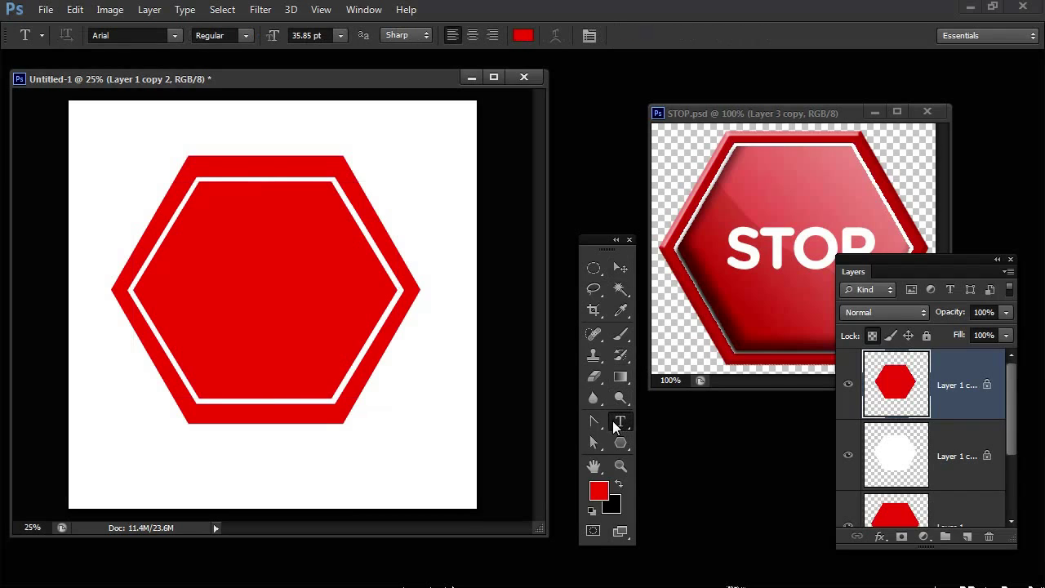
click(591, 511)
click(617, 485)
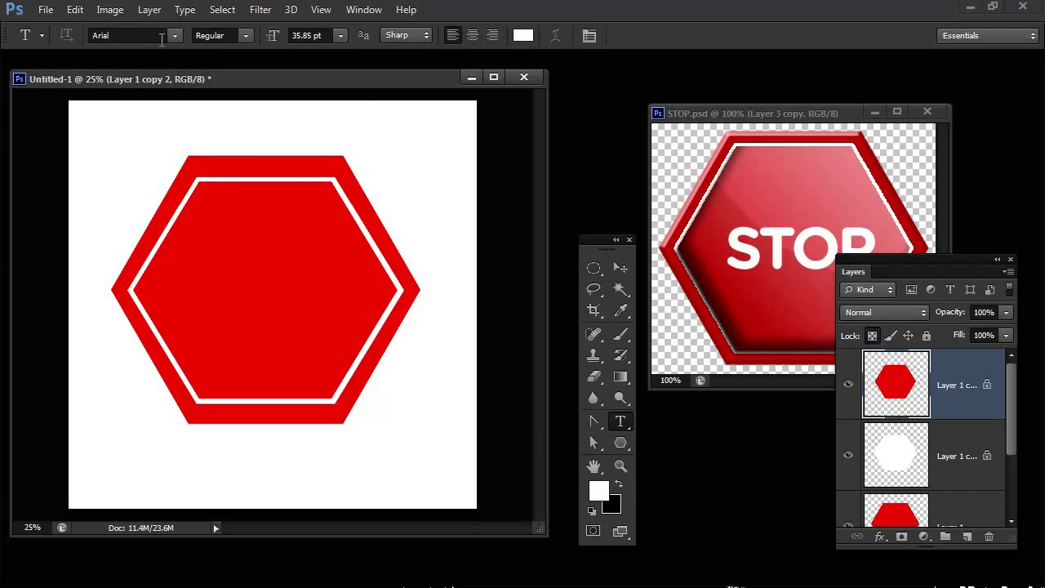
click(174, 36)
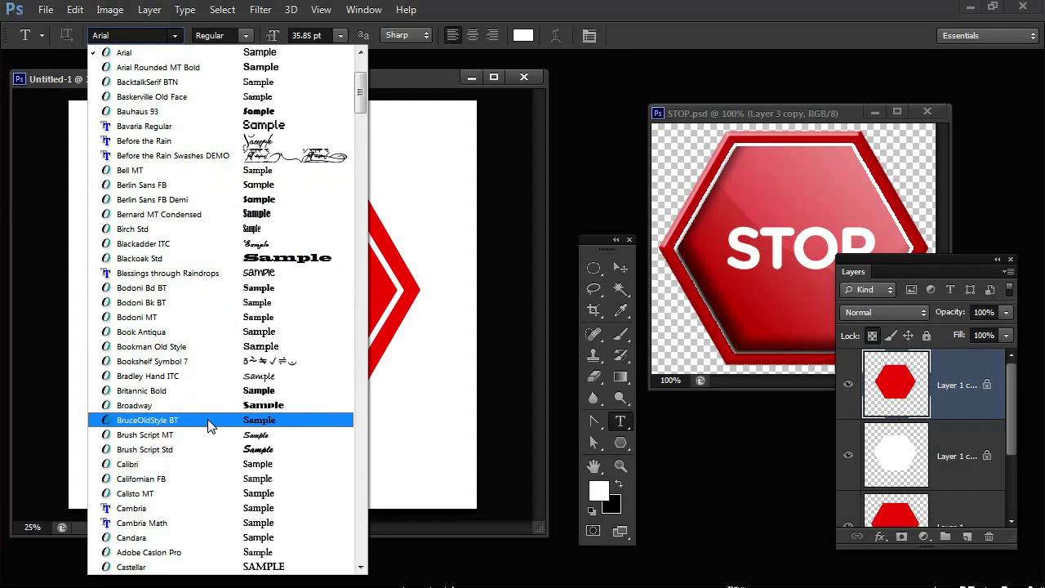
click(191, 462)
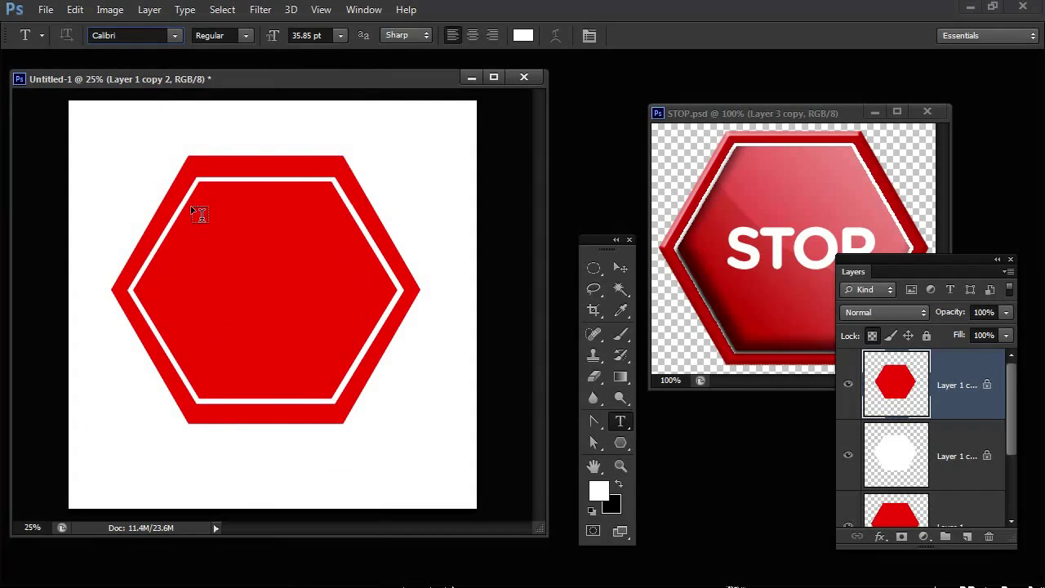
Step: Type STOP at 350 pt, commit it, and move it to the hexagon's centre
click(183, 280)
text(STOP)
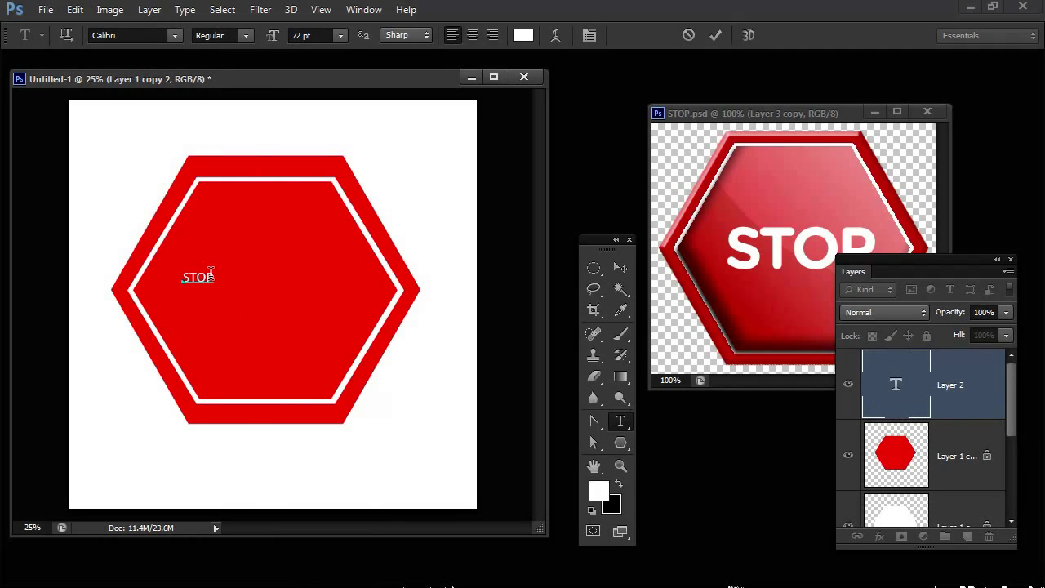
drag(213, 274, 180, 278)
click(317, 33)
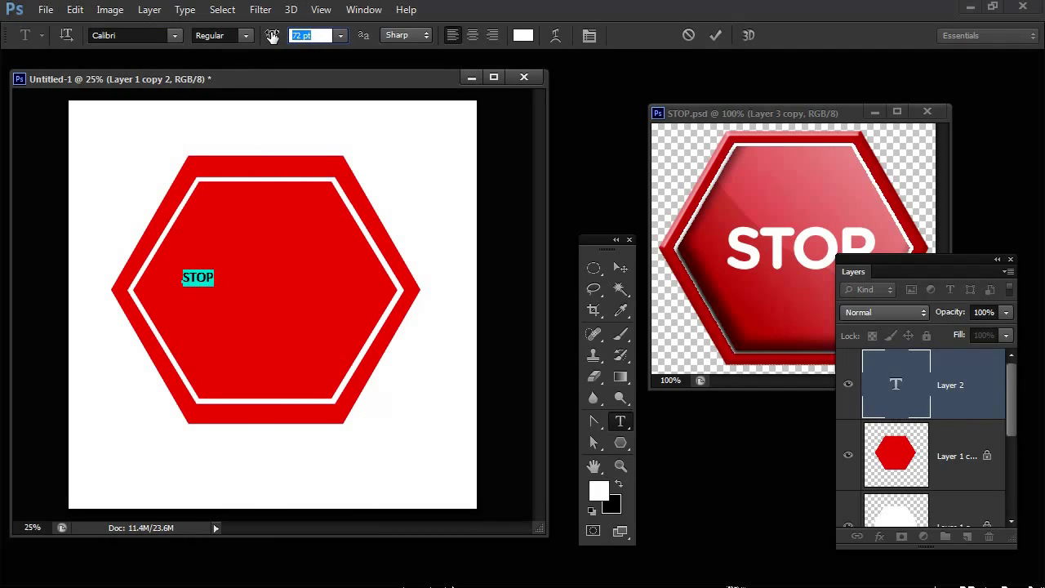
text(200)
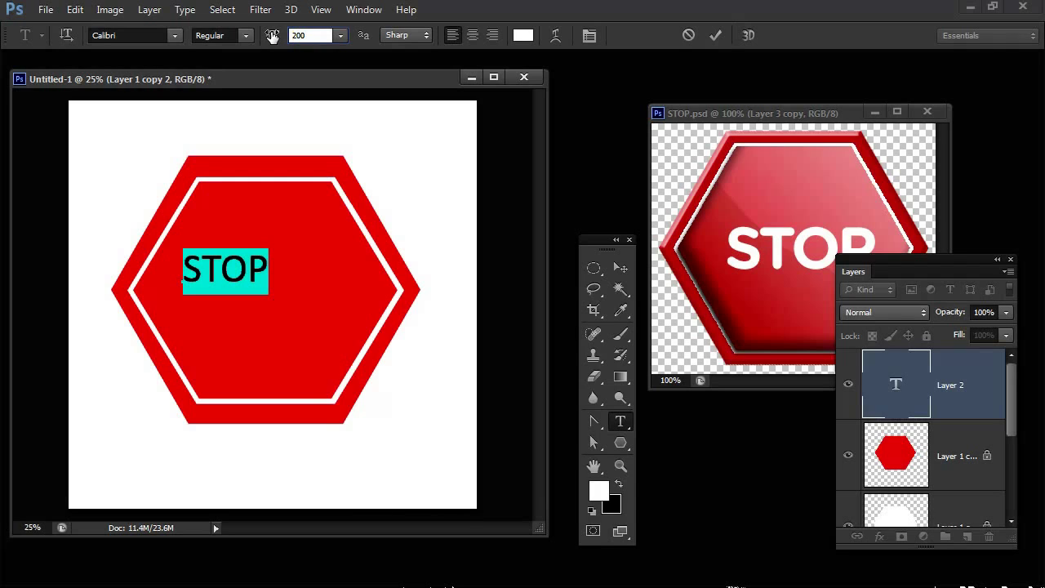
key(Return)
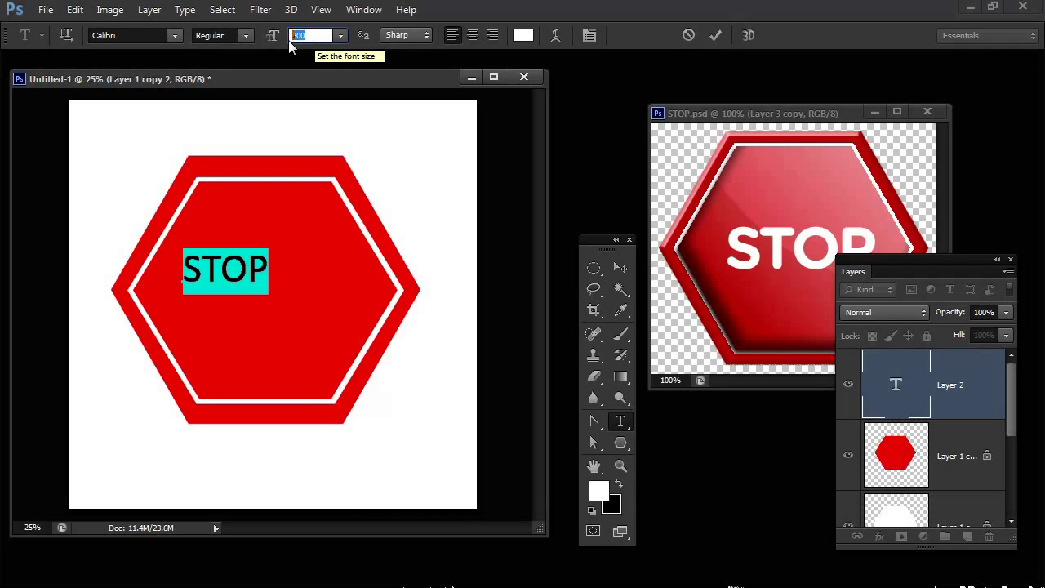
text(350)
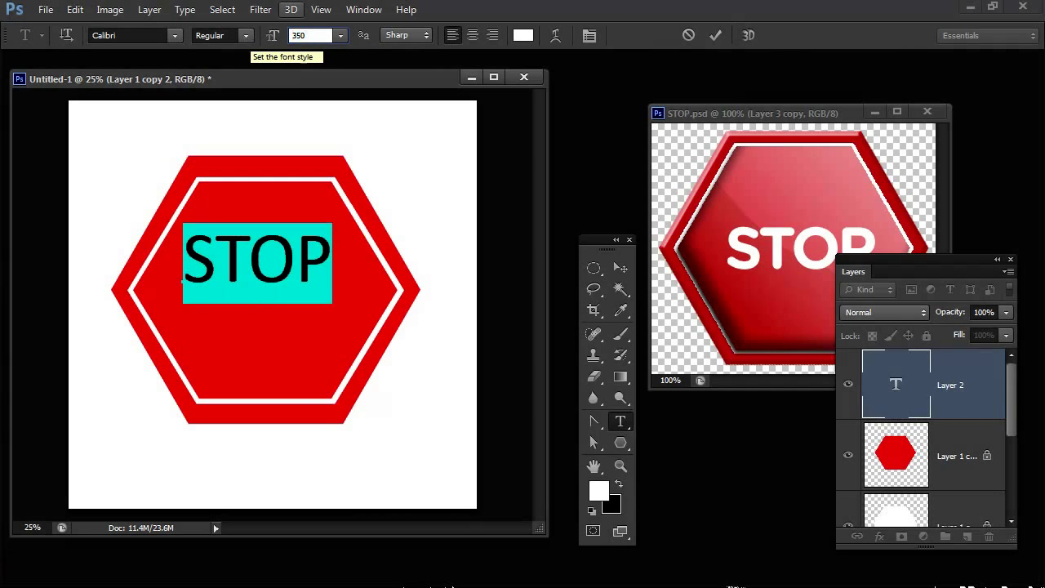
click(718, 34)
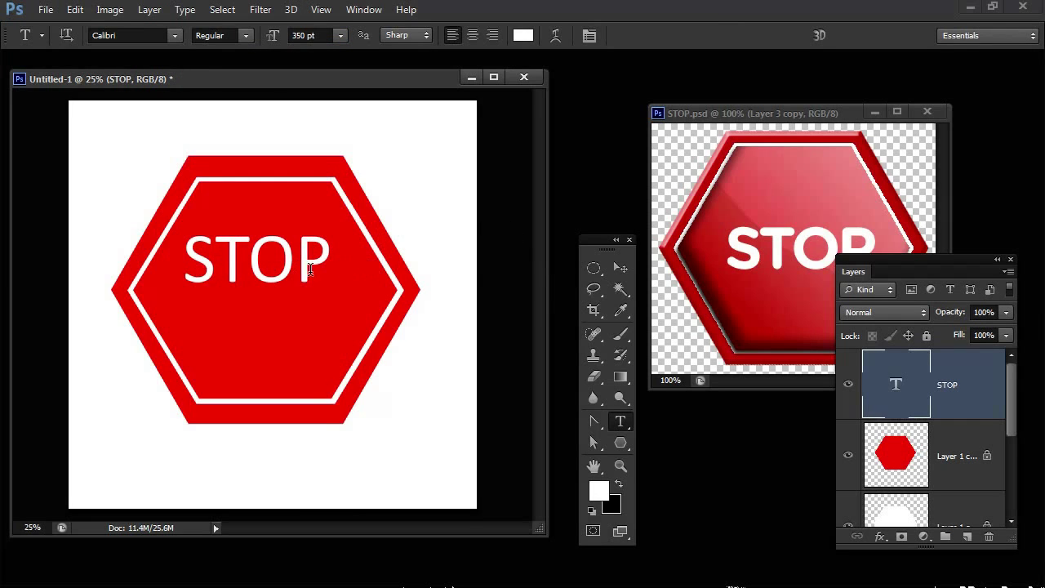
click(620, 268)
drag(279, 277, 285, 309)
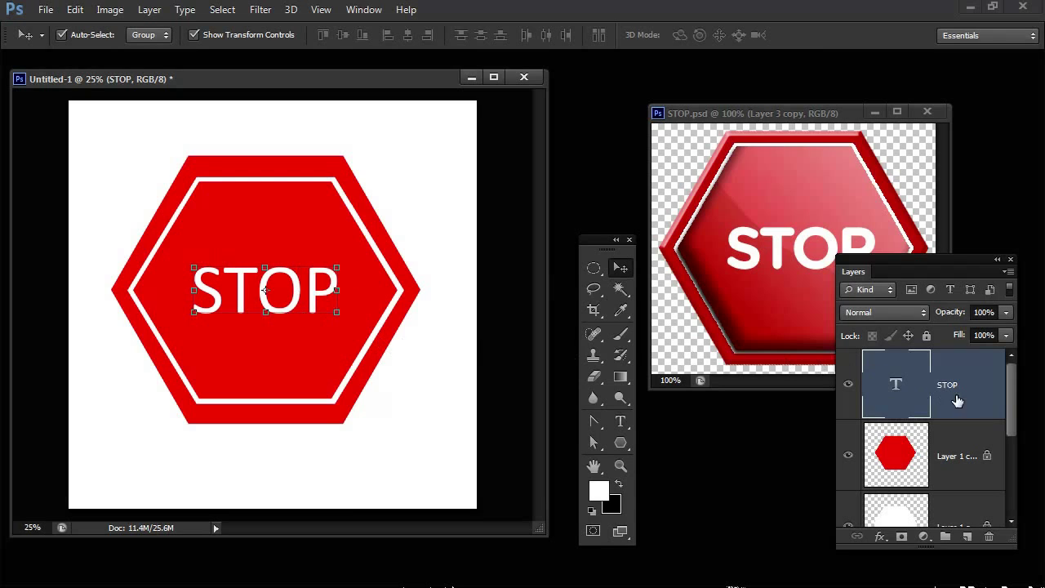
Step: Enlarge the Layers panel to show every layer and add Bevel & Emboss to Layer 1
click(981, 445)
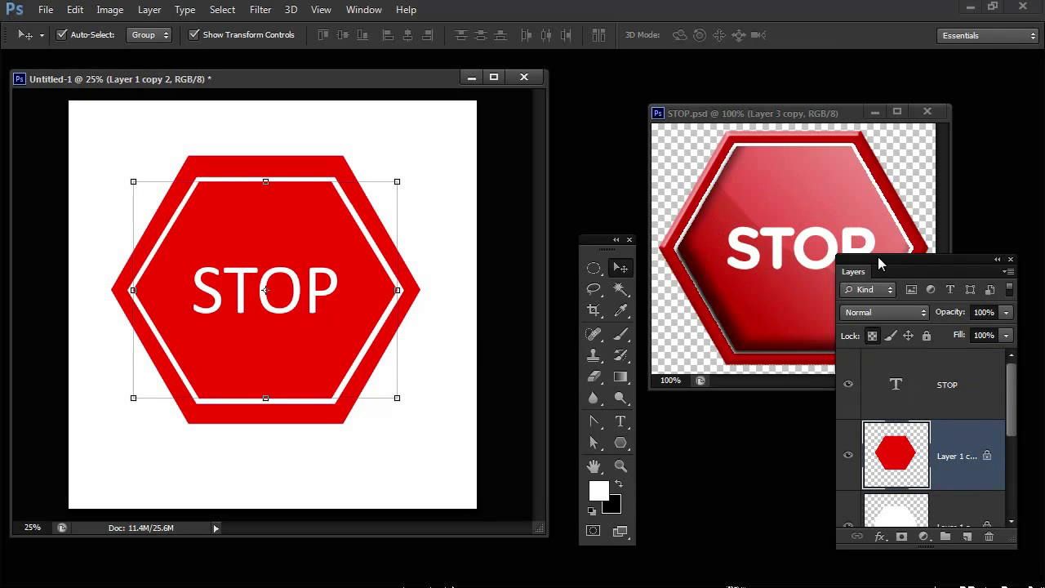
mouse_move(878, 256)
mouse_down()
mouse_move(866, 318)
mouse_move(861, 248)
mouse_up()
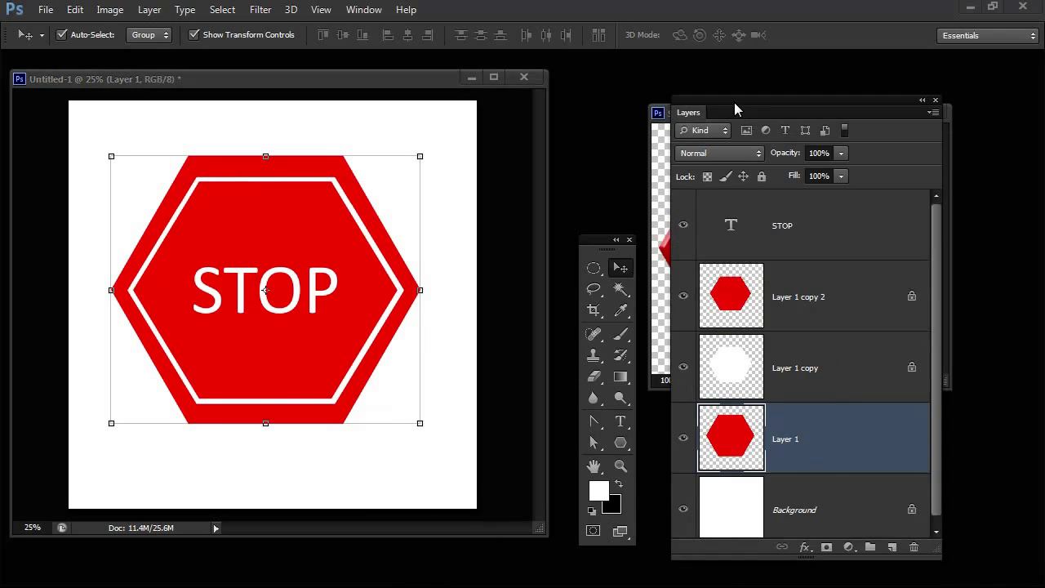
drag(735, 105, 771, 64)
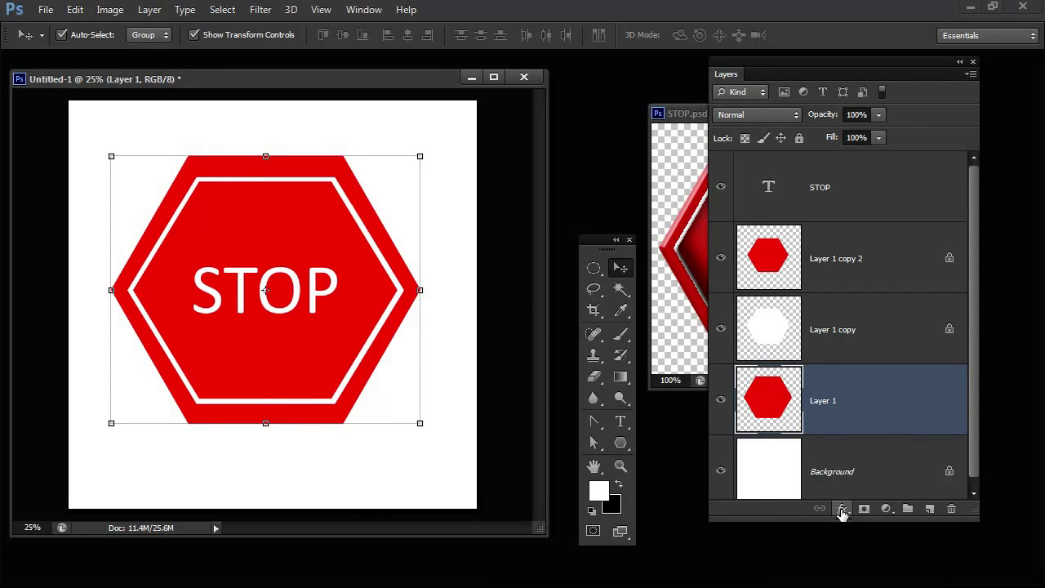
click(842, 511)
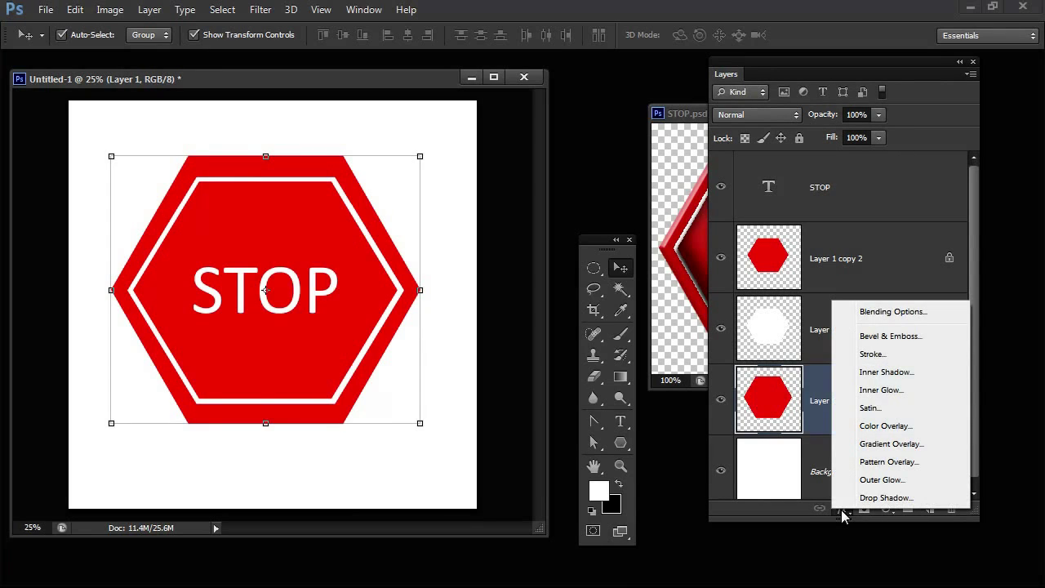
click(879, 341)
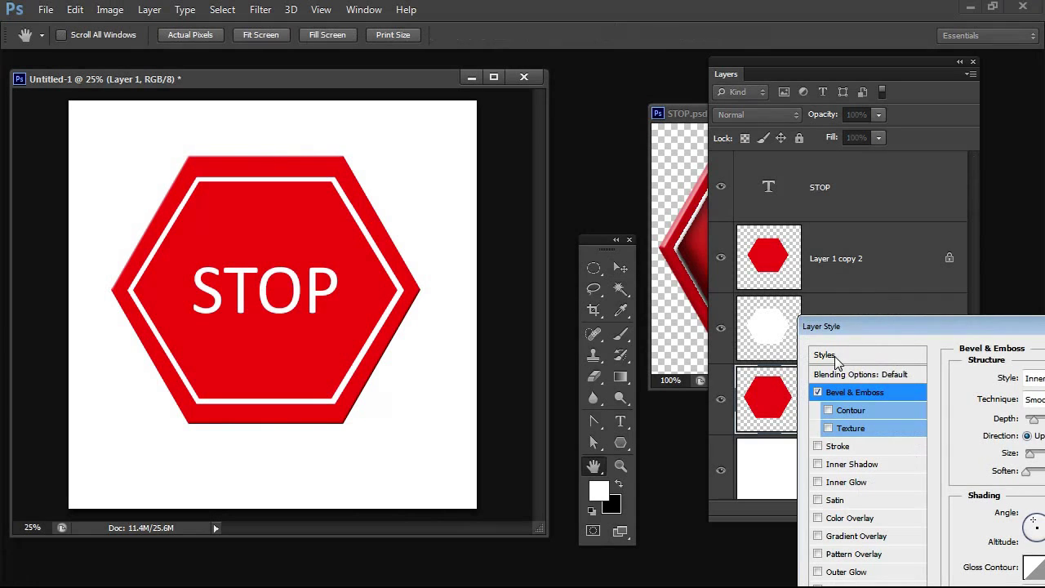
drag(871, 320, 546, 150)
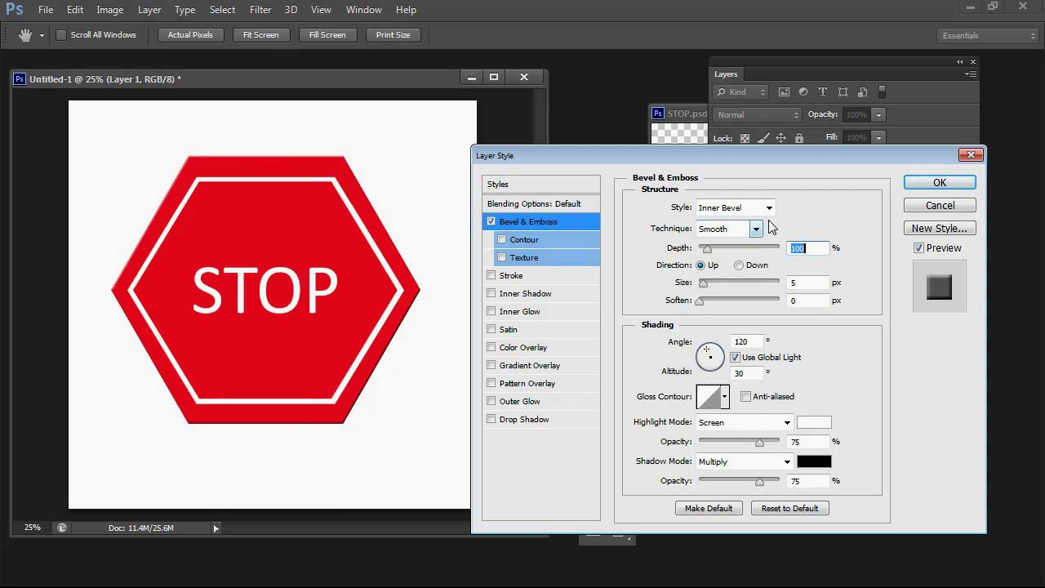
Step: Set the bevel depth to 572%, size to 81 px, and highlight mode to Multiply
click(705, 249)
drag(705, 250, 733, 285)
click(726, 282)
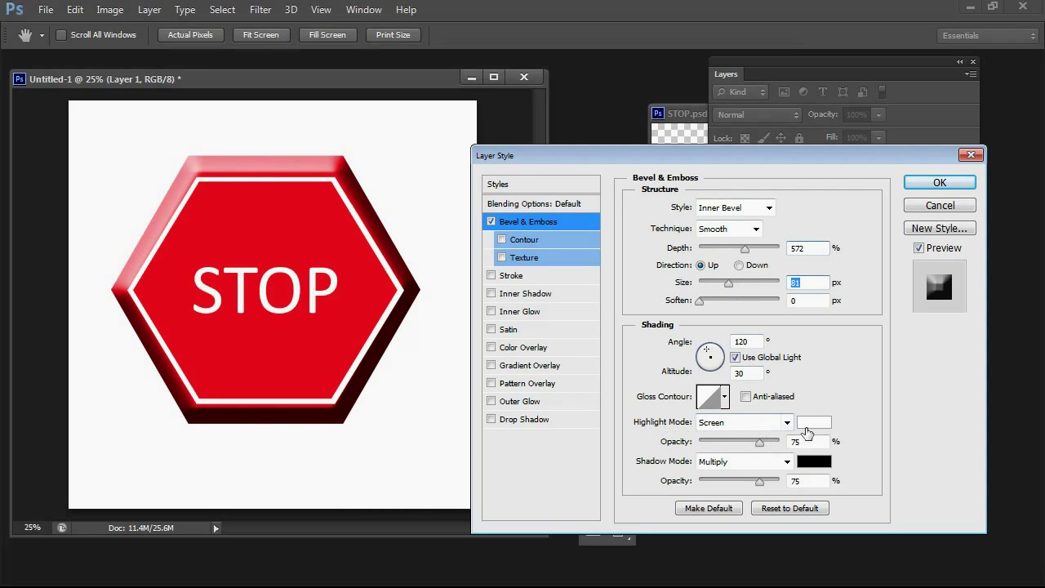
click(759, 428)
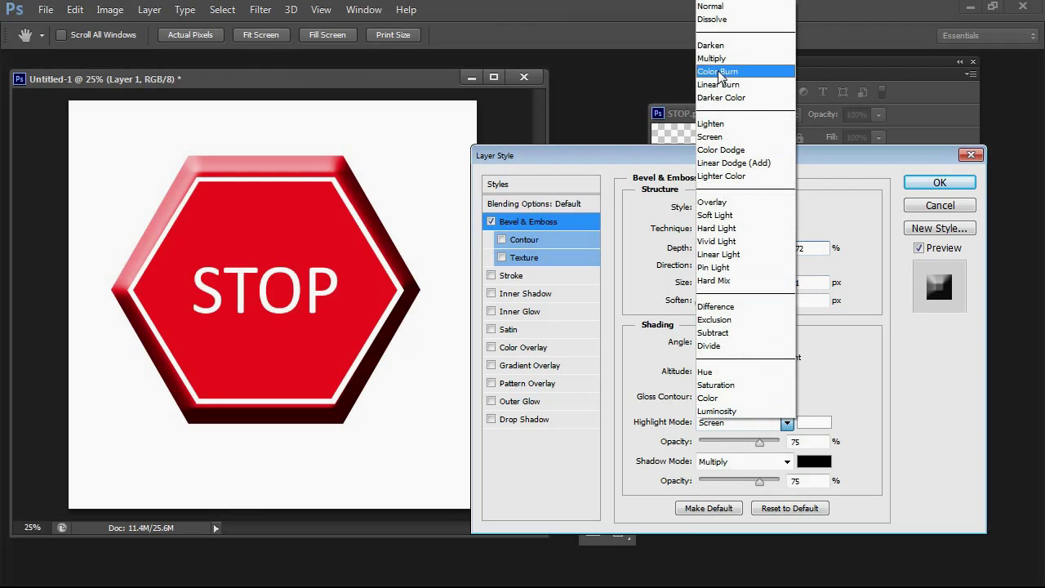
click(719, 58)
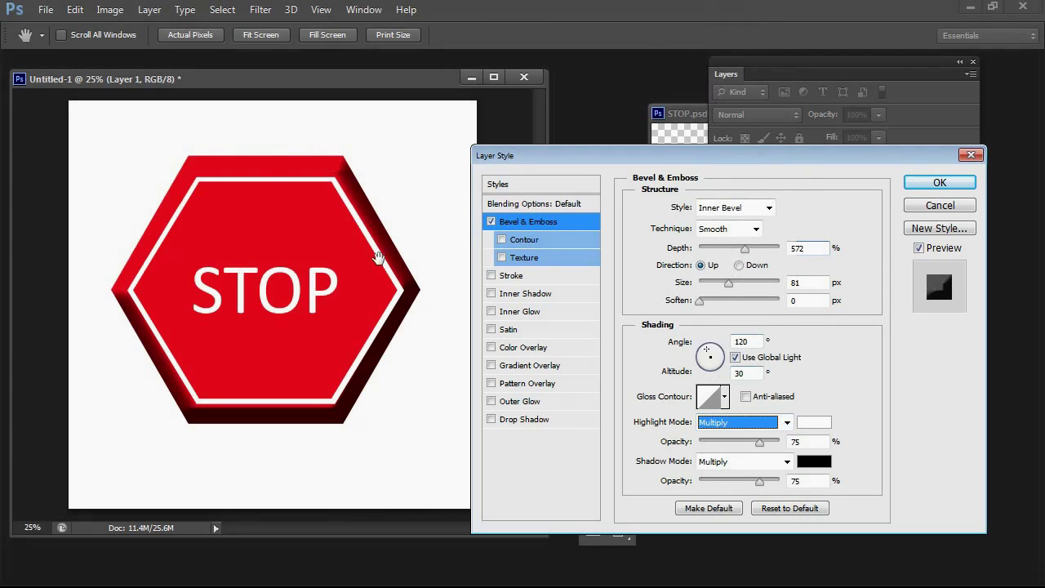
Step: Set the bevel highlight to the sign's sampled red at 86% opacity
click(813, 423)
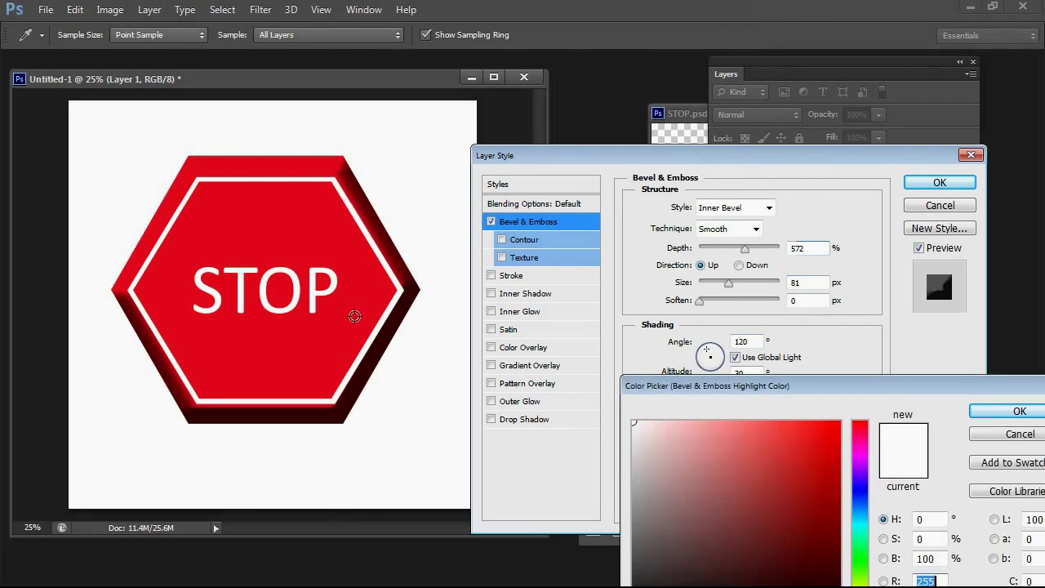
click(307, 173)
click(976, 413)
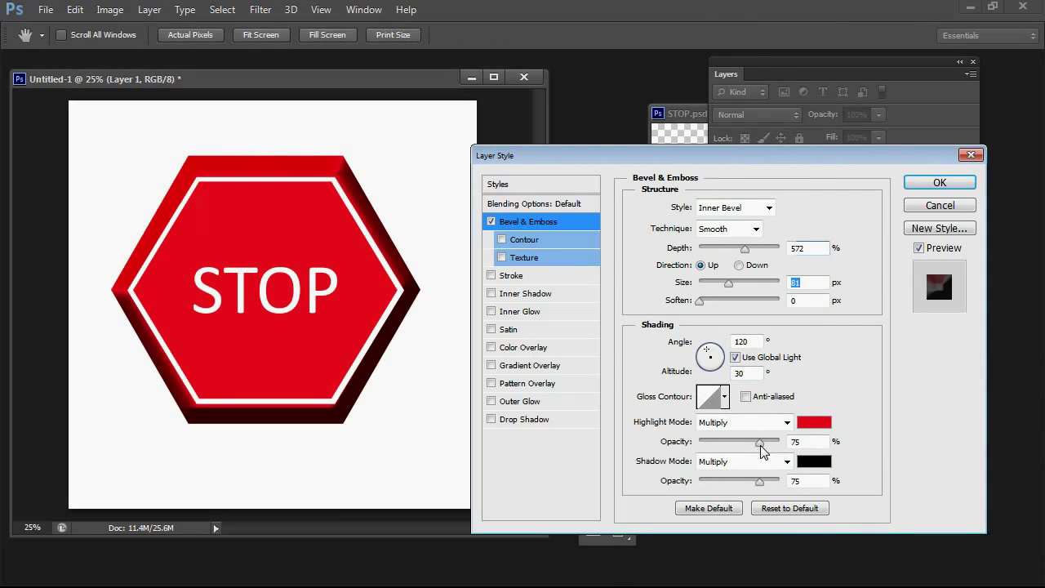
mouse_move(759, 442)
mouse_down()
mouse_move(772, 441)
mouse_move(748, 439)
mouse_move(768, 434)
mouse_up()
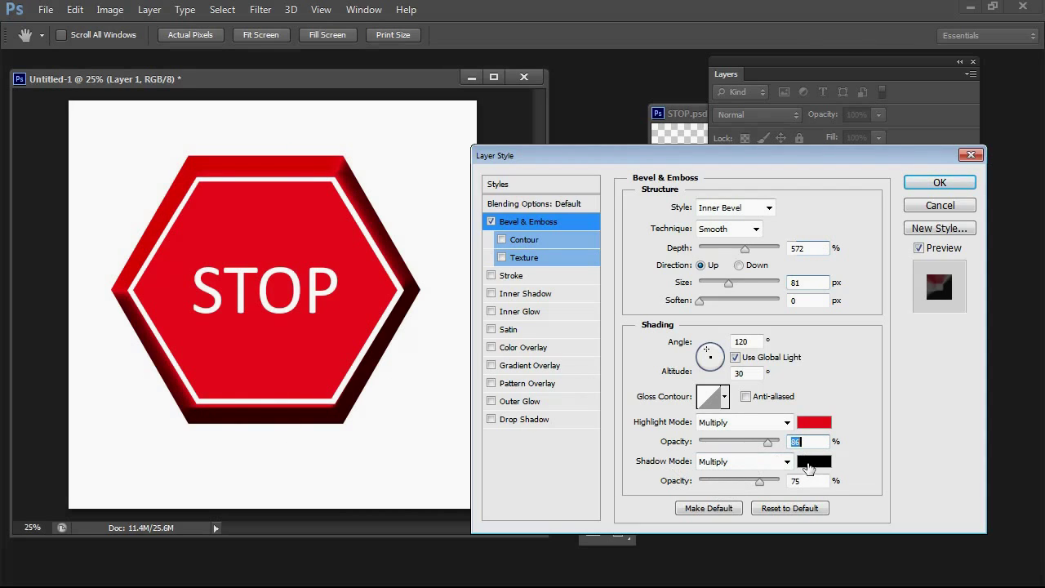
Step: Set the bevel shadow to a dark red at 100% opacity
click(813, 461)
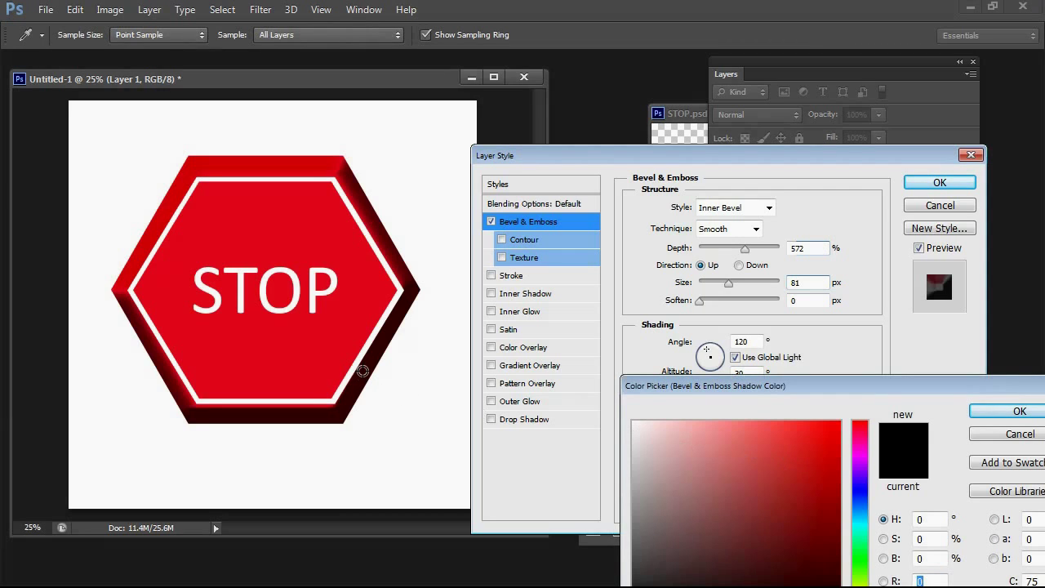
click(362, 371)
drag(796, 384, 758, 256)
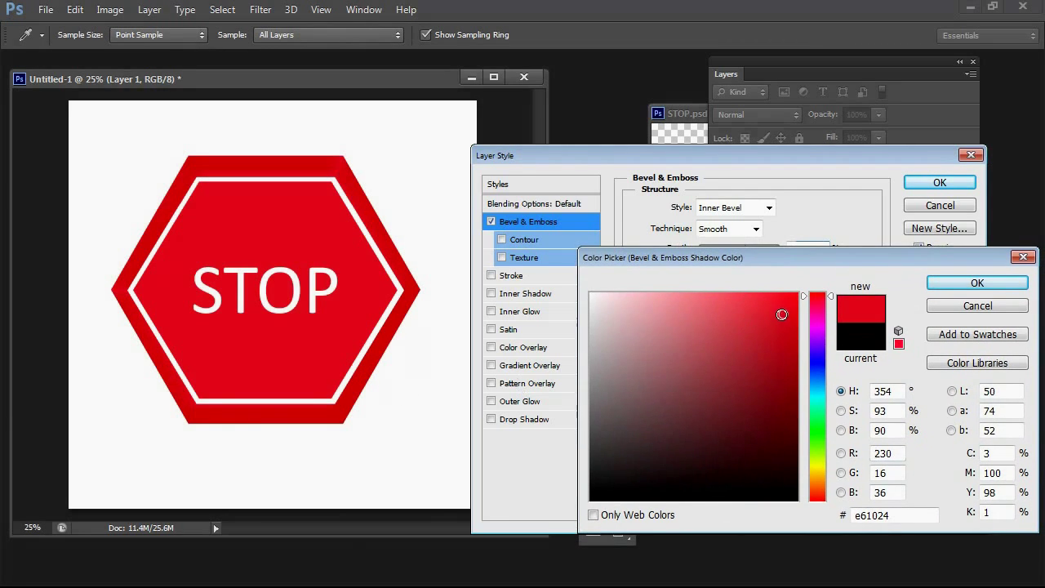
drag(782, 314, 778, 417)
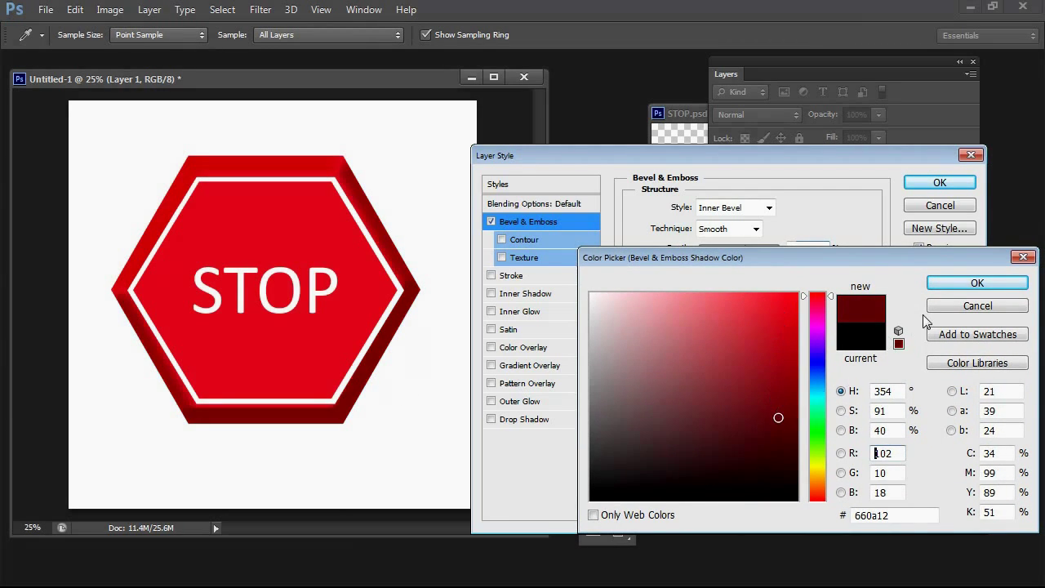
click(948, 282)
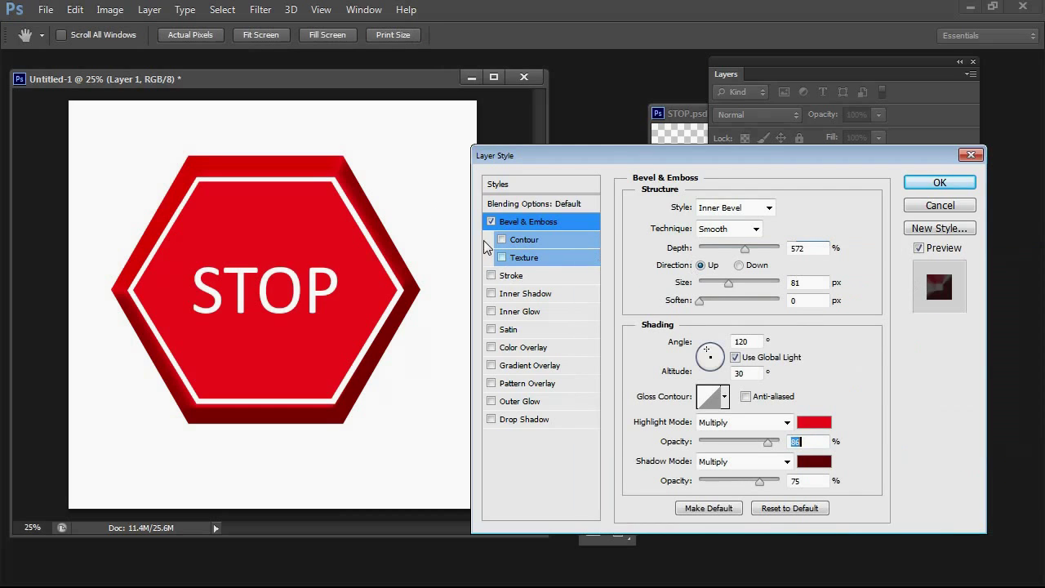
click(765, 481)
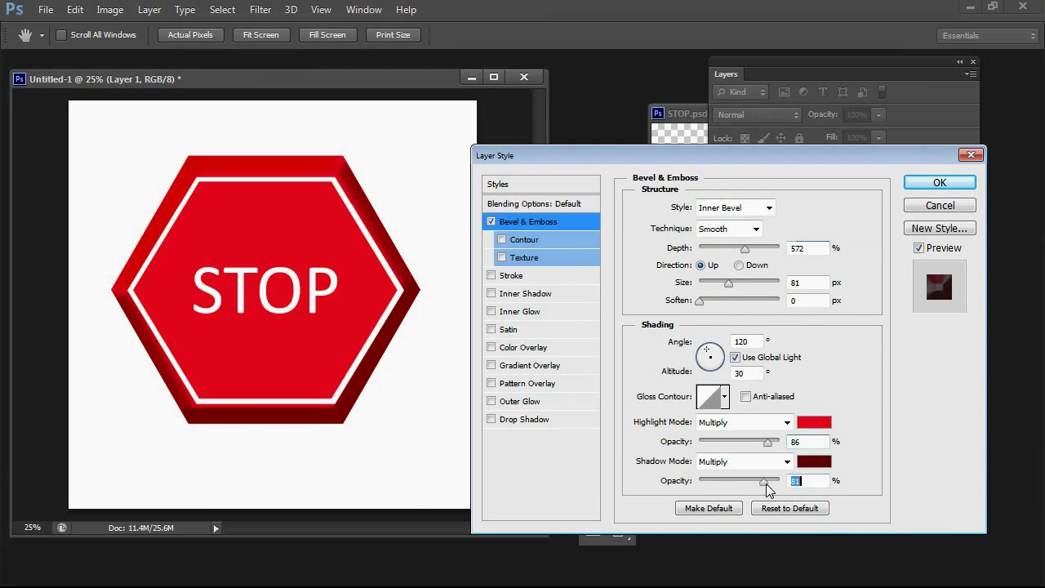
drag(765, 482, 782, 482)
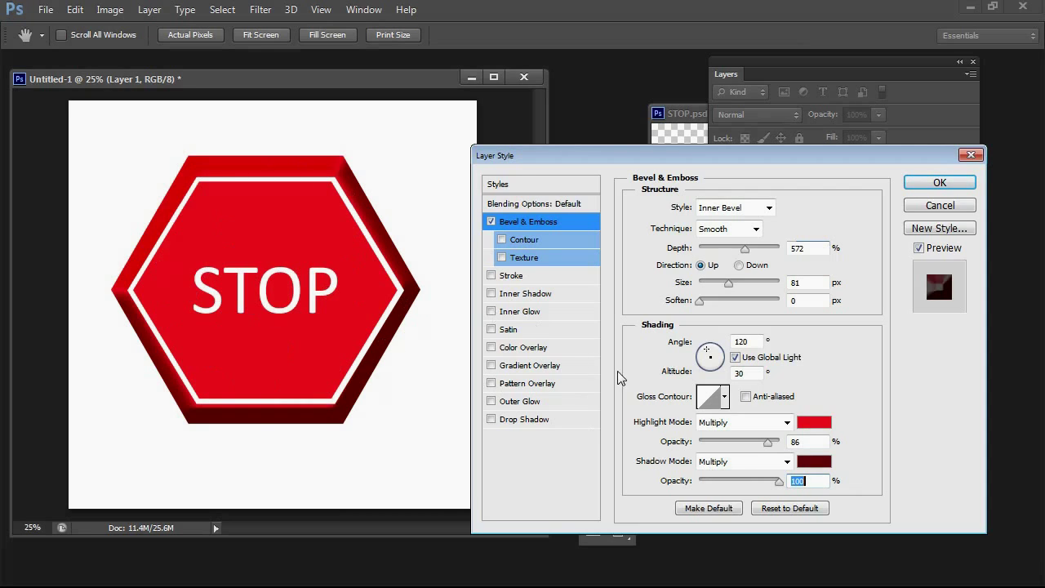
Step: Apply the Gaussian gloss contour to the bevel
click(724, 397)
double_click(721, 410)
click(724, 397)
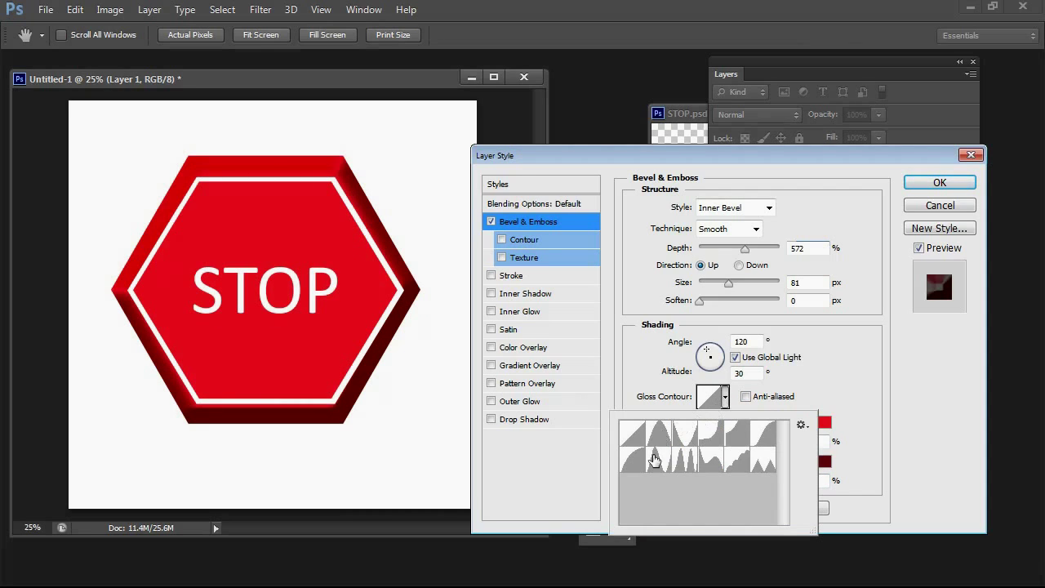
double_click(763, 433)
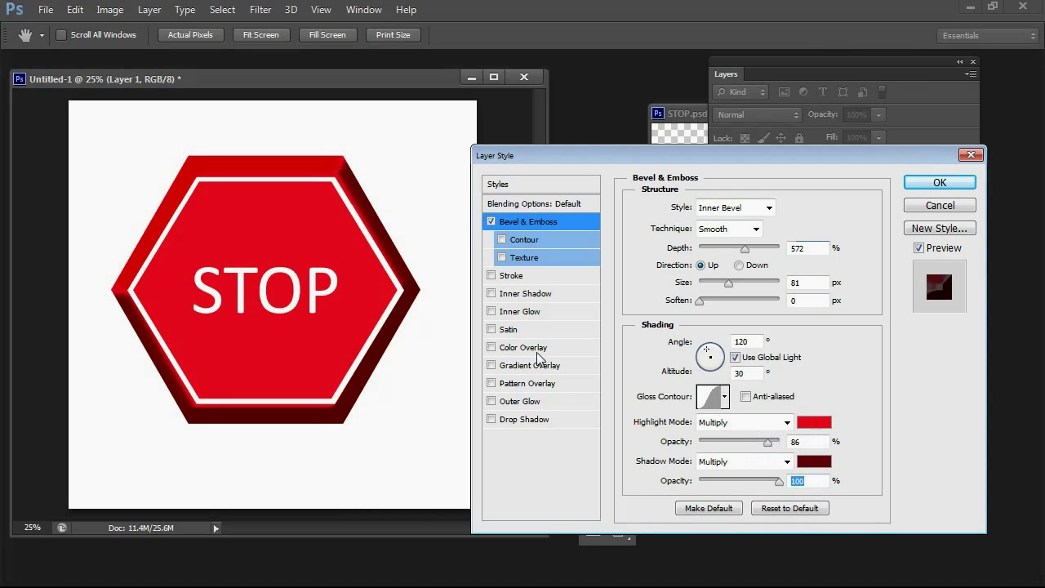
click(707, 398)
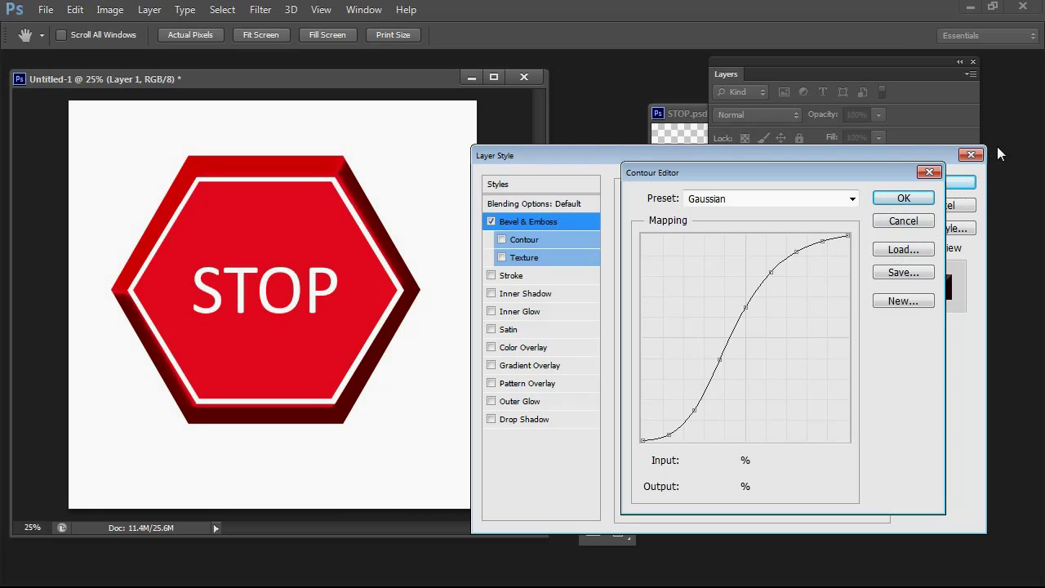
click(922, 189)
drag(702, 301, 677, 307)
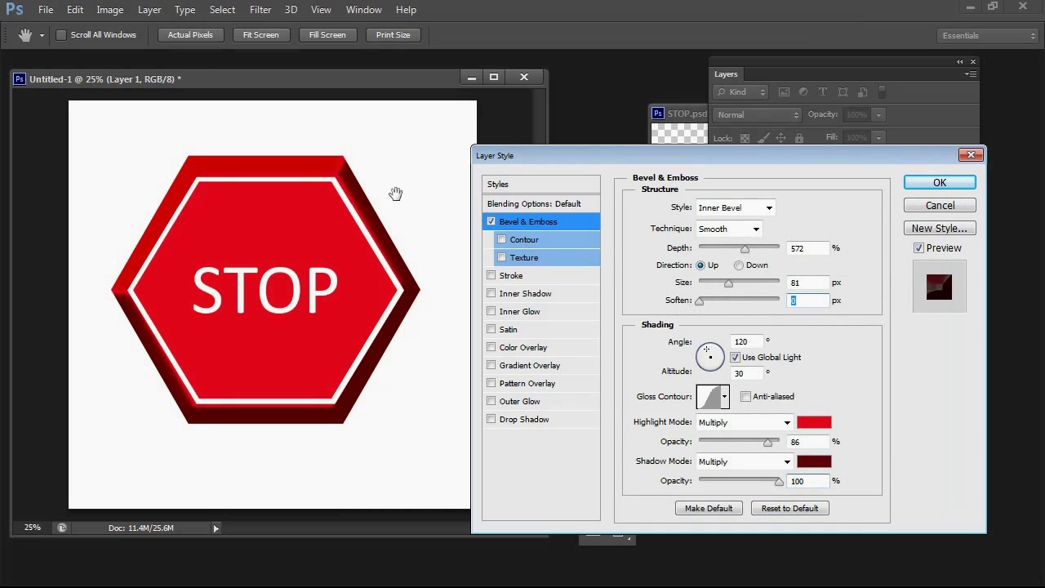
drag(698, 157, 669, 91)
Step: Compare Chisel Hard and Chisel Soft, keep the Smooth technique, and apply the bevel
click(722, 162)
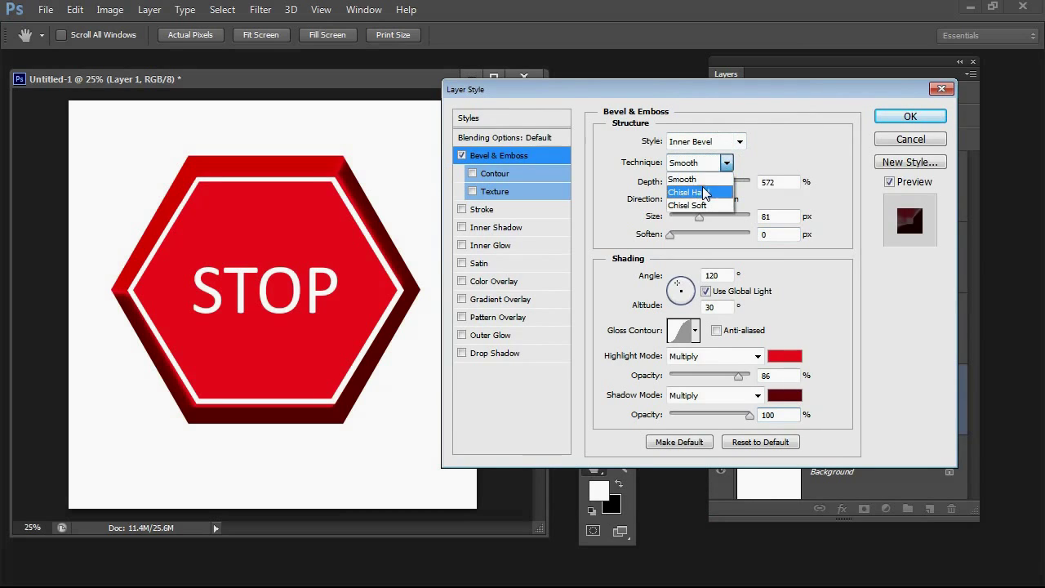
click(696, 186)
click(725, 162)
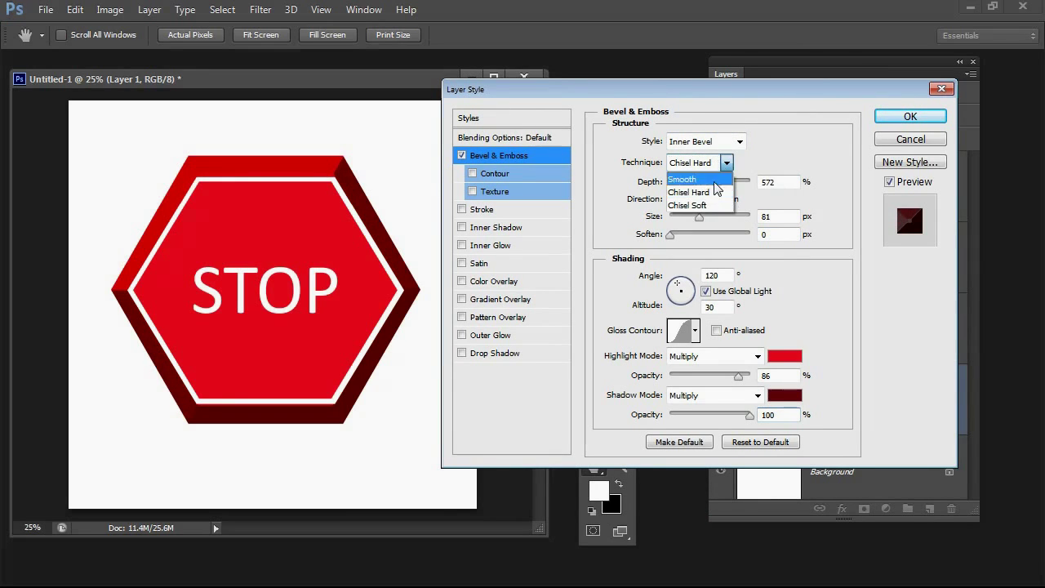
click(702, 205)
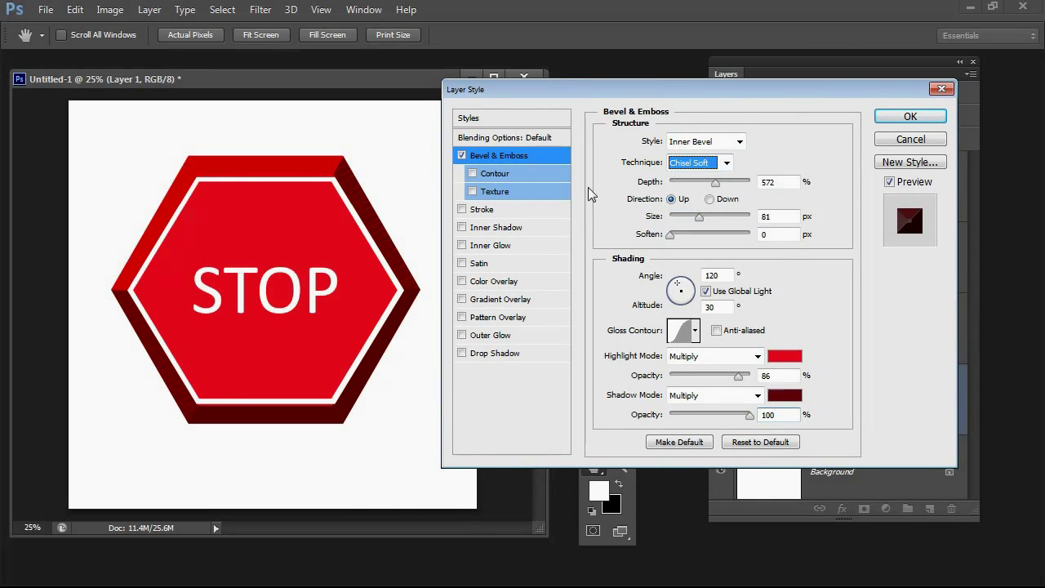
click(725, 162)
click(700, 176)
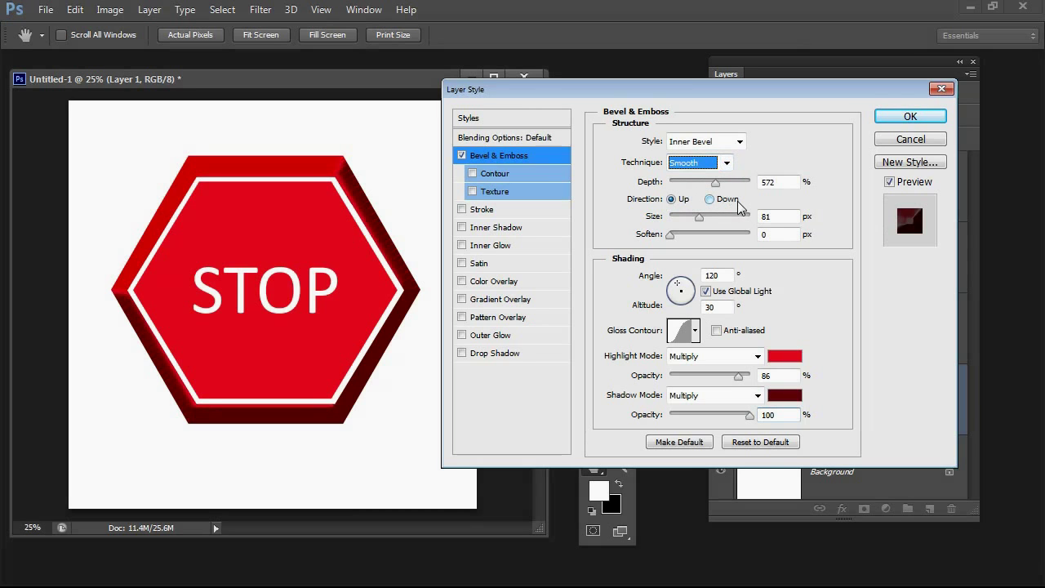
click(906, 117)
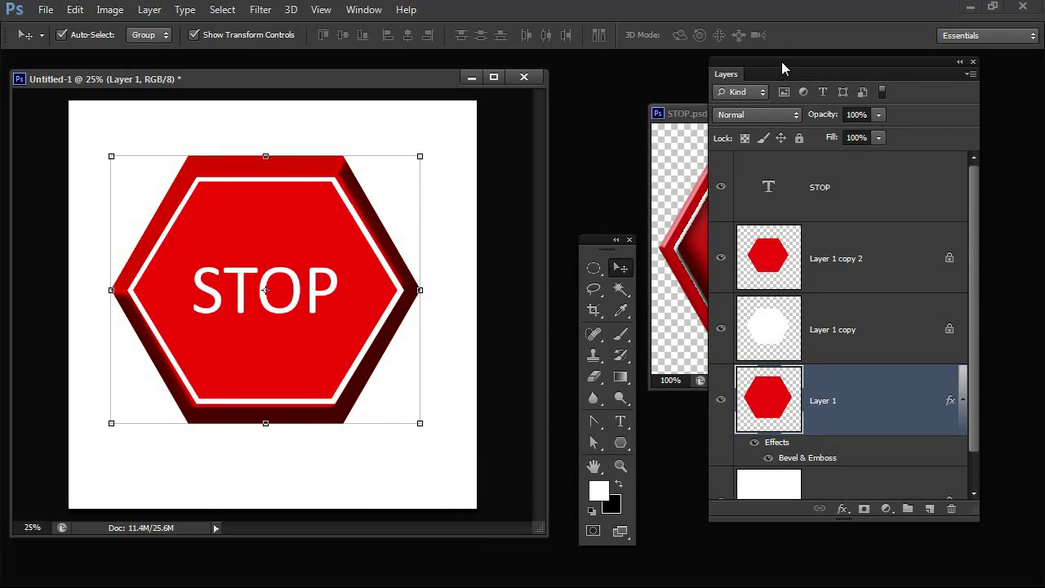
Step: Add a Bevel & Emboss style to the inner red hexagon, Layer 1 copy 2
drag(782, 62, 739, 58)
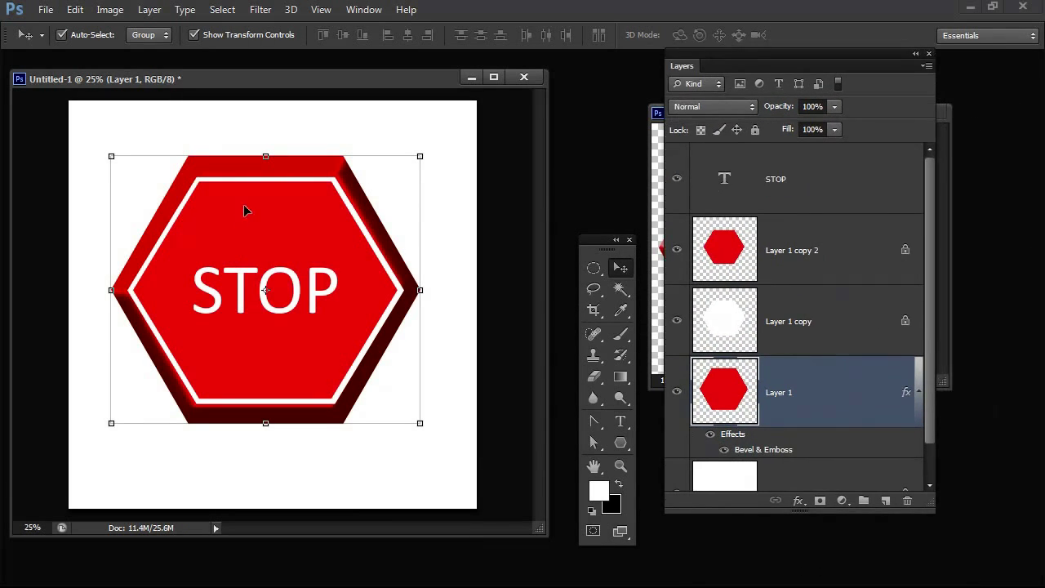
click(726, 257)
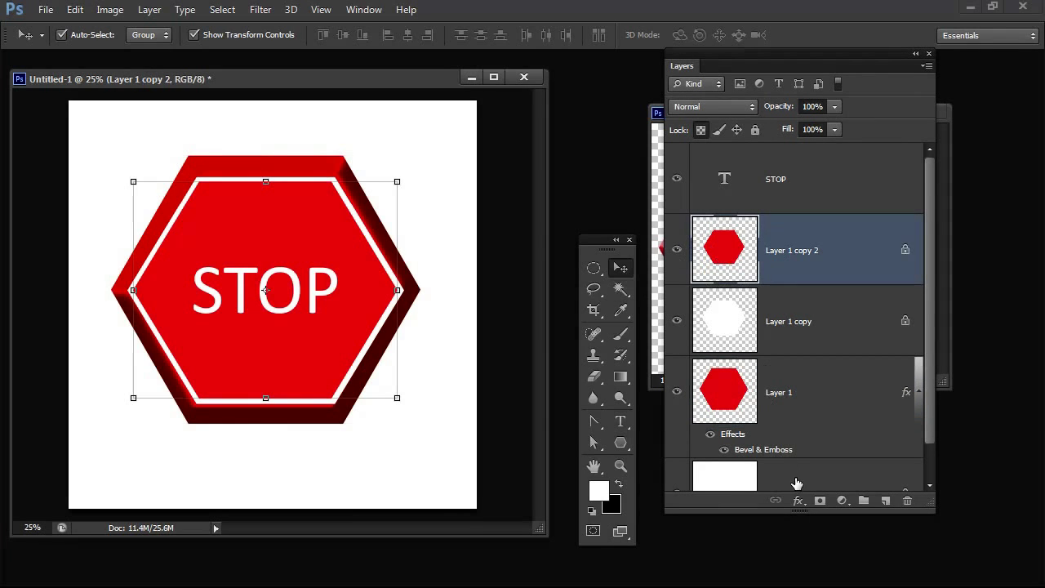
click(797, 501)
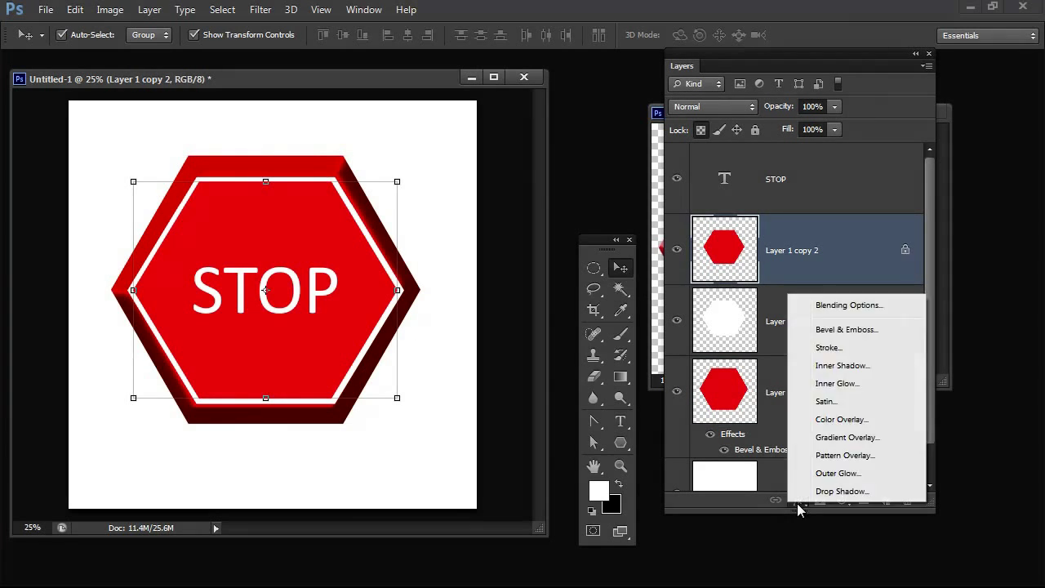
click(799, 507)
click(800, 504)
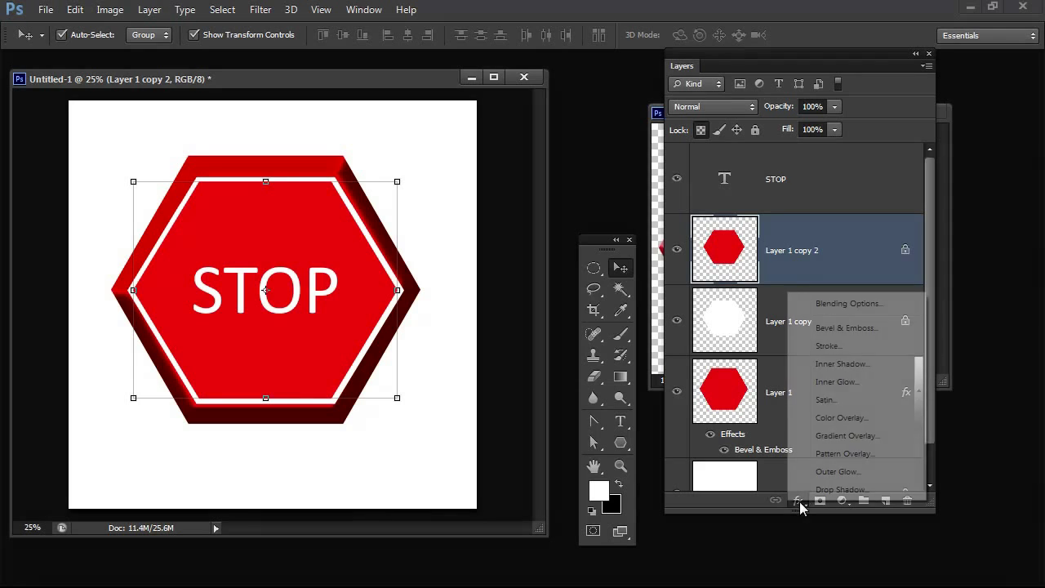
click(841, 328)
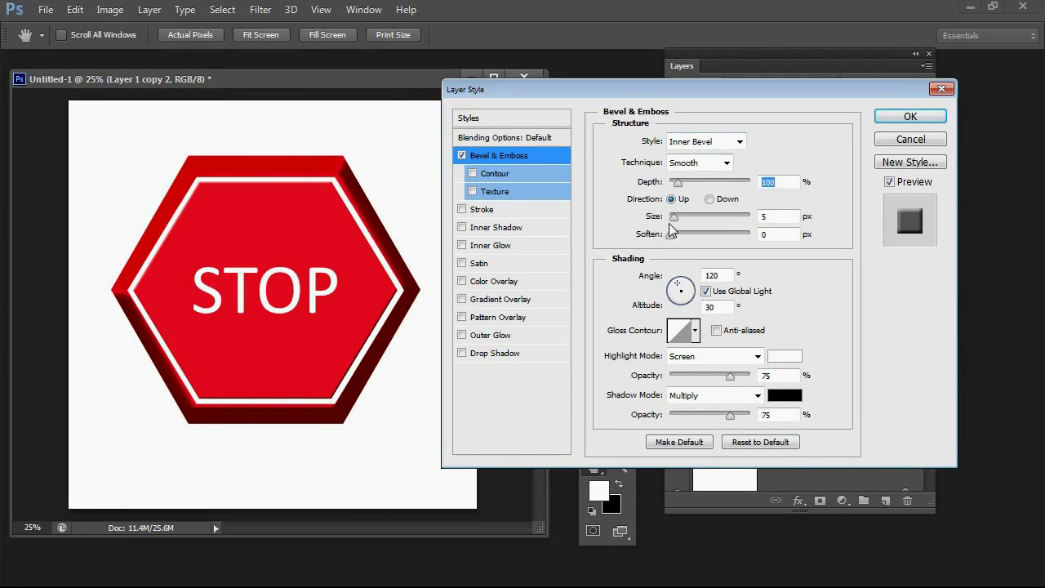
Step: Enlarge the inner bevel's size, apply it, and move the Layers panel to show all layers
drag(673, 217, 673, 183)
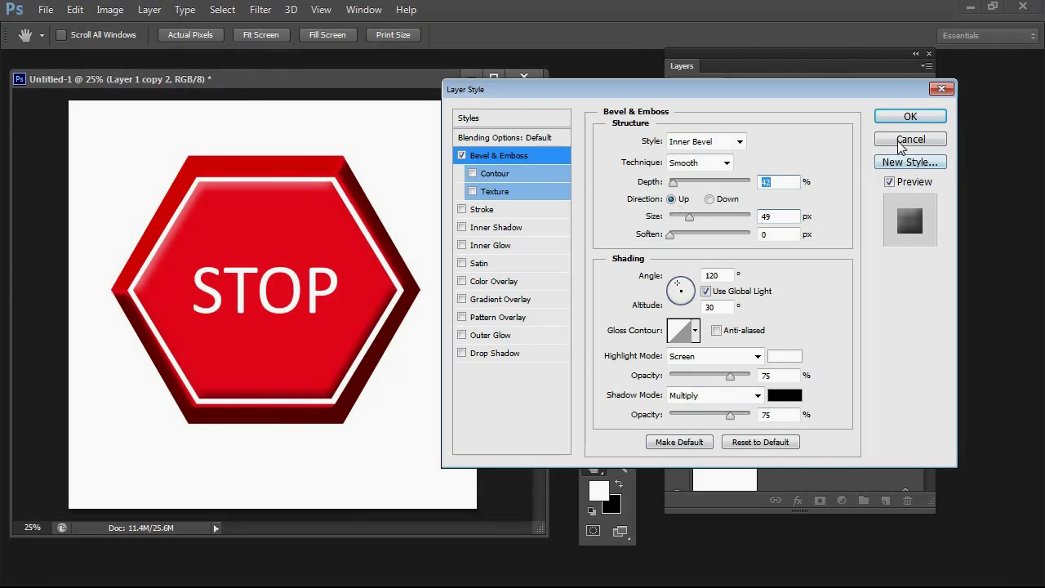
click(910, 117)
drag(751, 60, 752, 423)
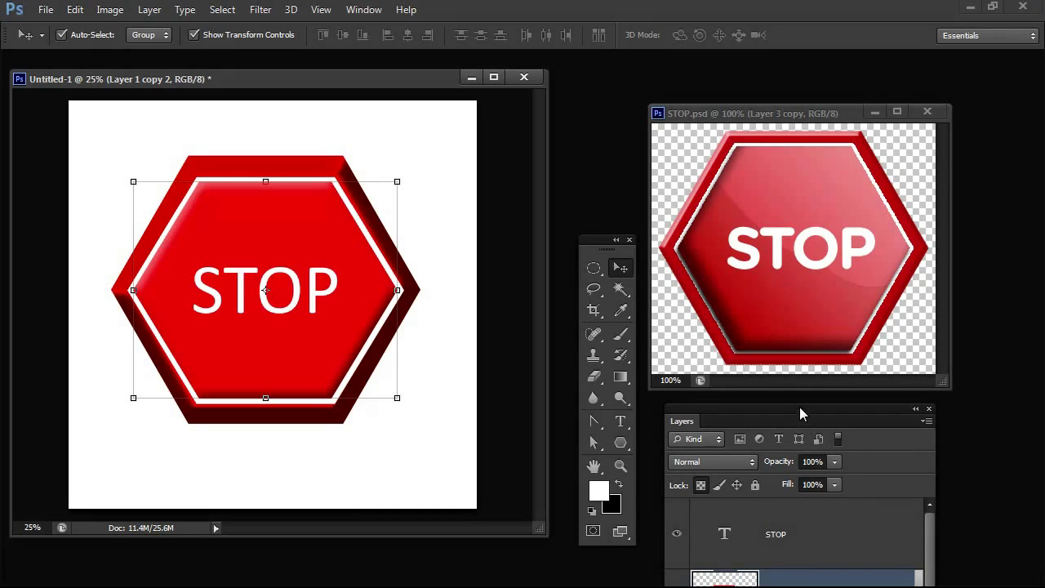
drag(799, 407, 794, 91)
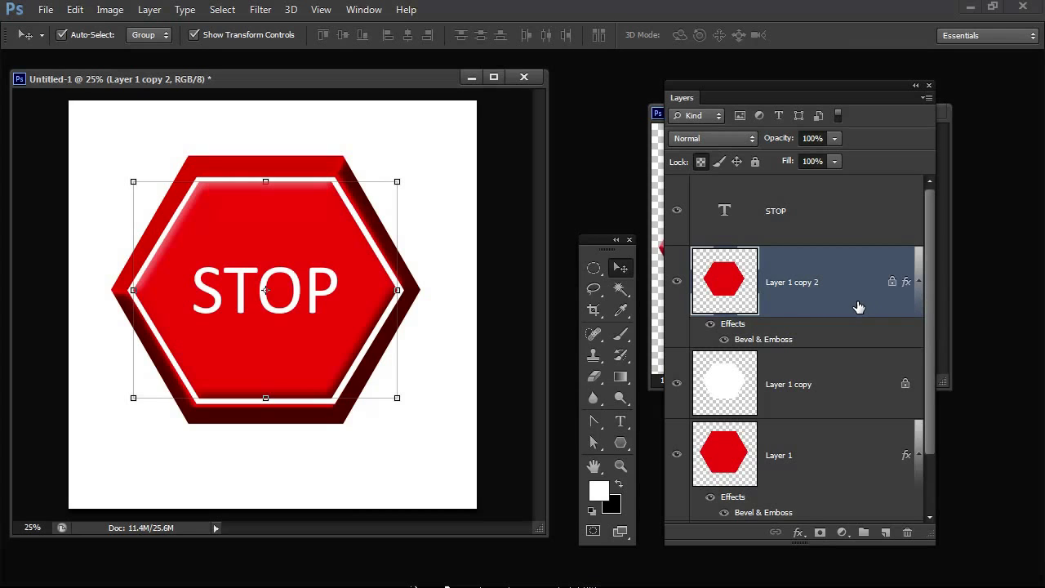
Step: Add an empty Layer 2 and draw a rectangular selection over the sign's lower part
click(884, 532)
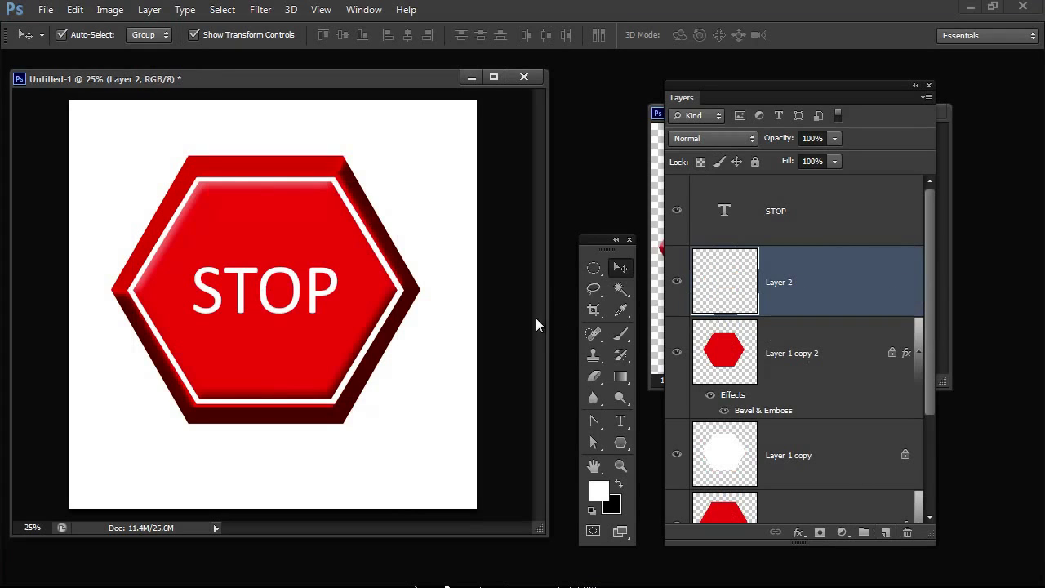
click(594, 273)
click(594, 276)
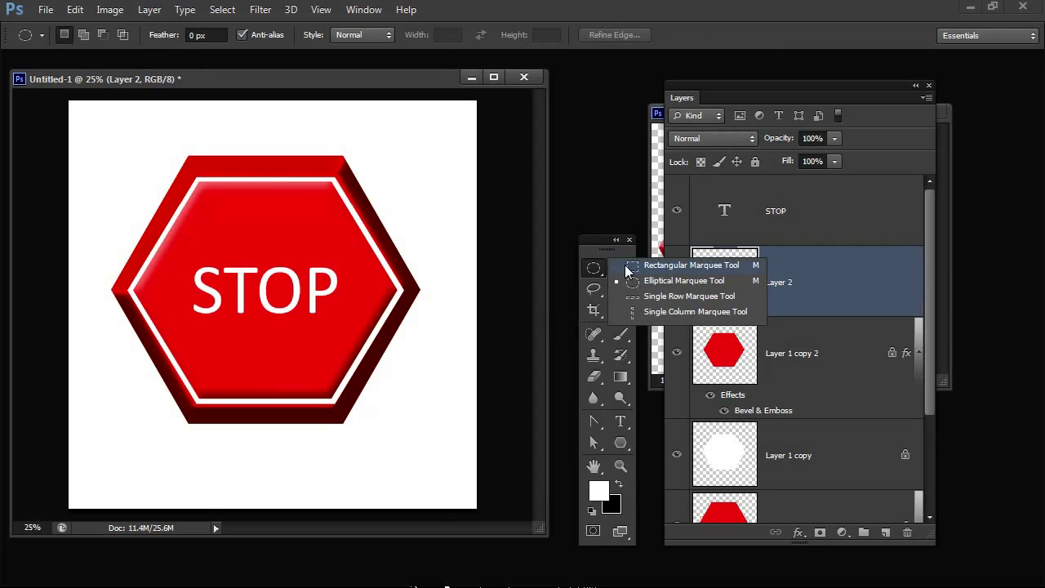
click(653, 266)
drag(109, 226, 444, 458)
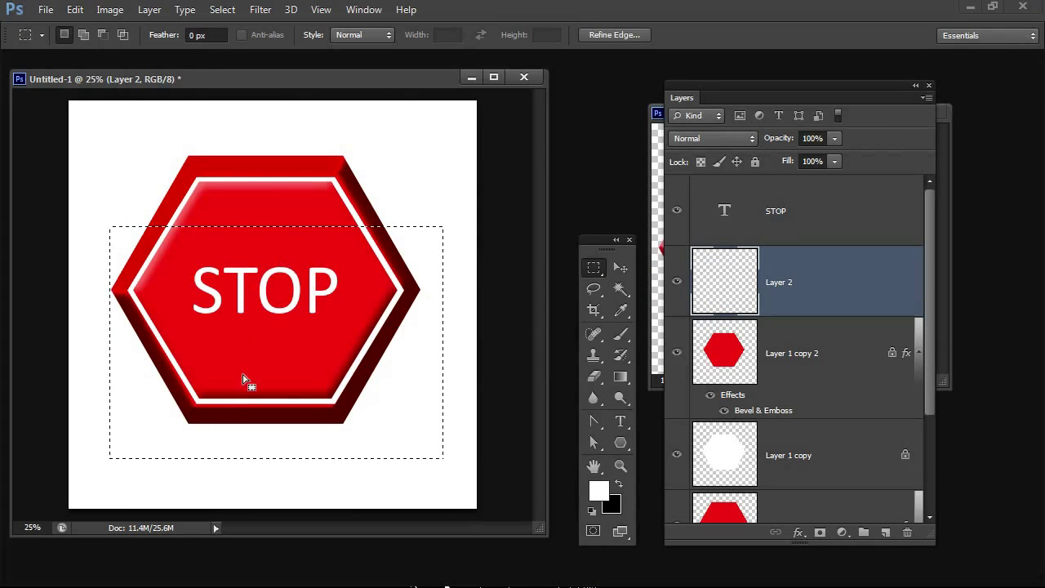
Step: Sample the sign's red for both swatches, then lighten the foreground to e14b59
click(621, 312)
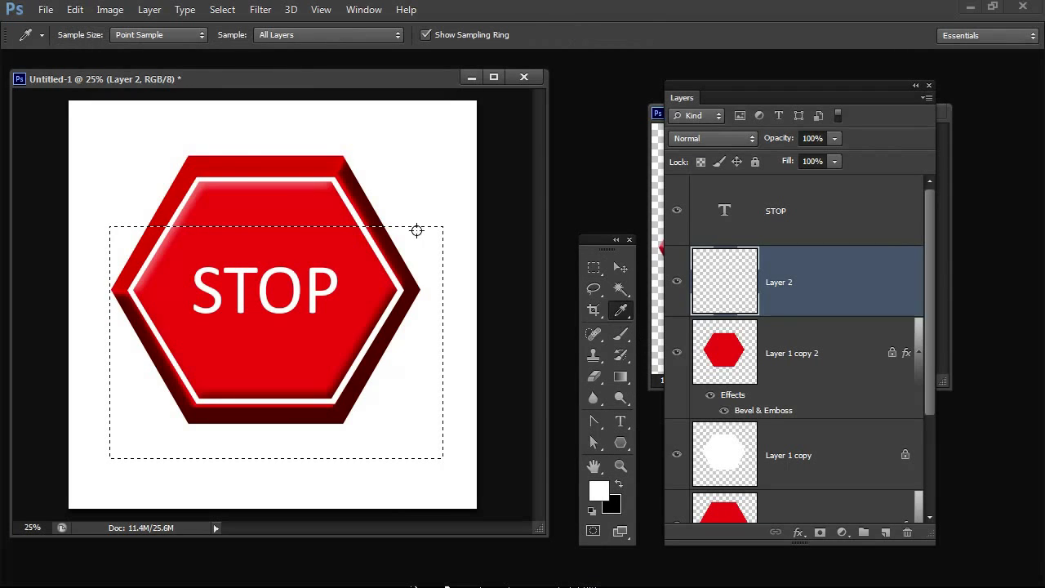
click(270, 201)
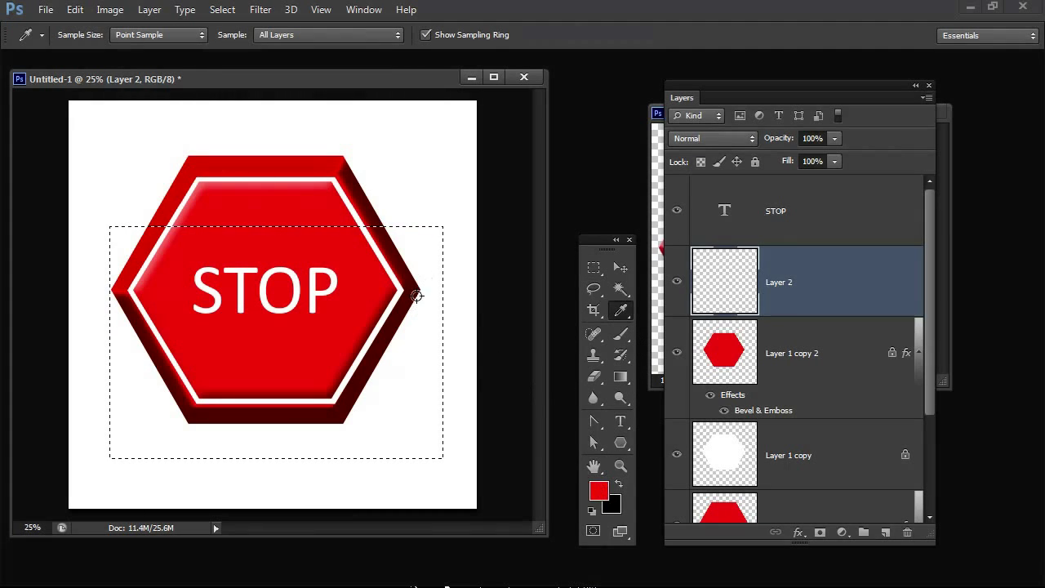
click(614, 506)
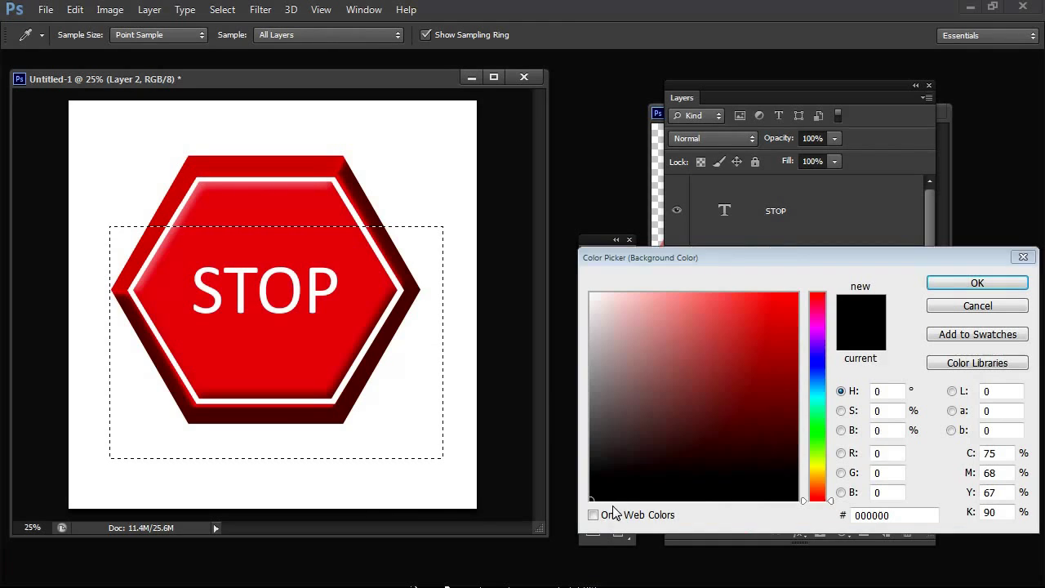
click(279, 212)
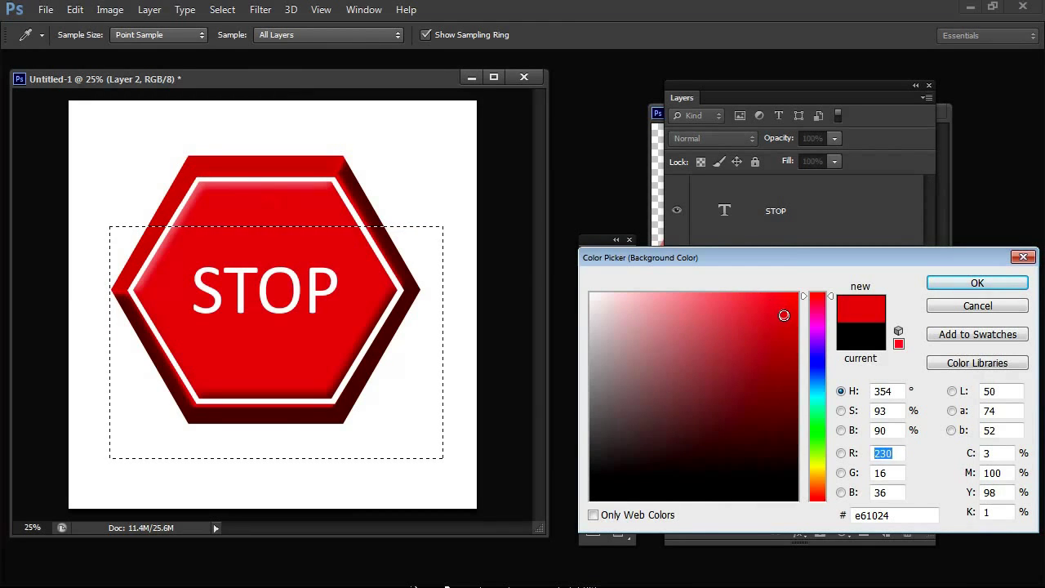
key(Return)
click(602, 493)
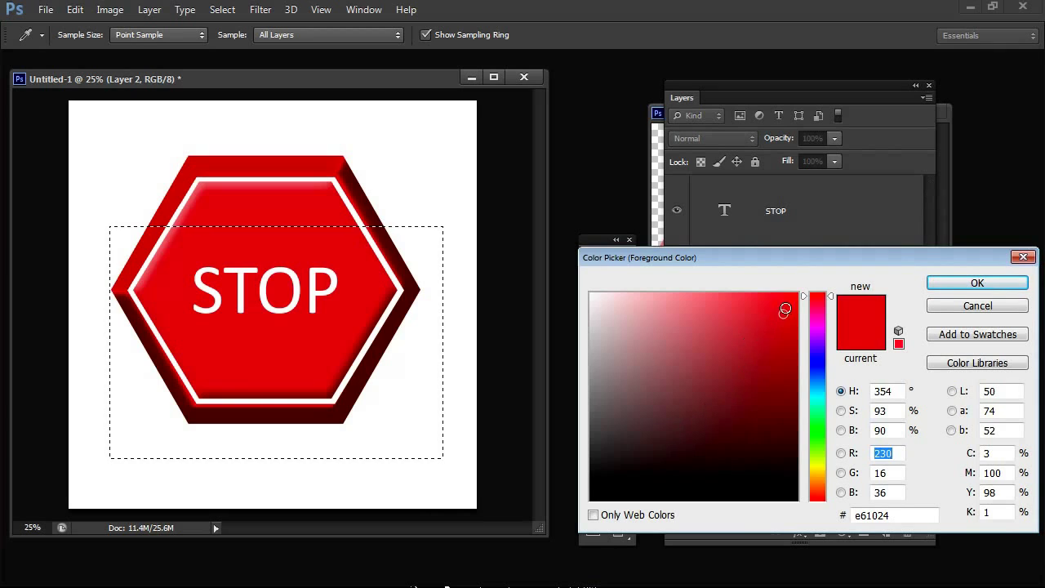
drag(732, 309, 729, 316)
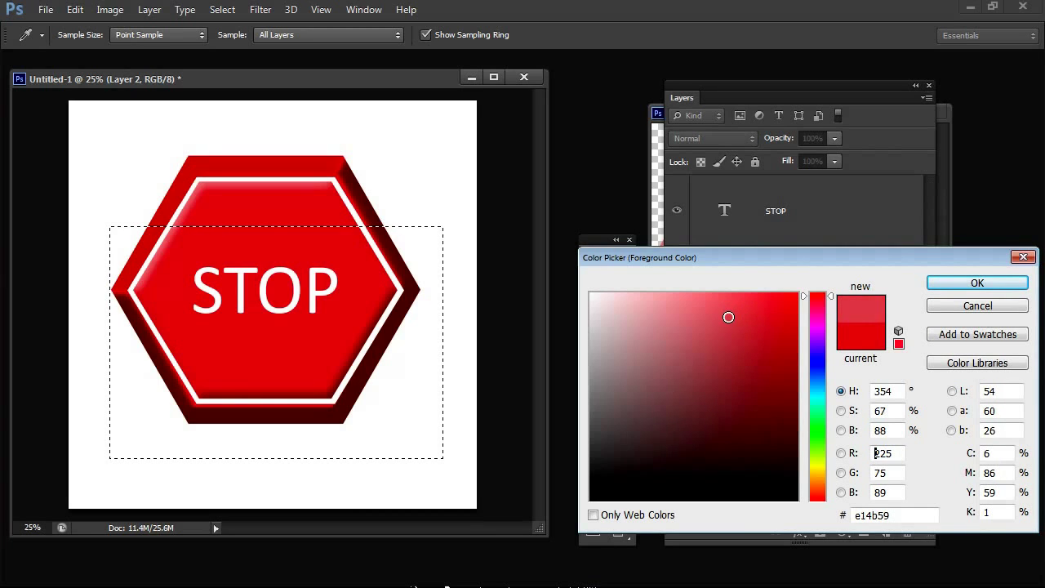
click(939, 284)
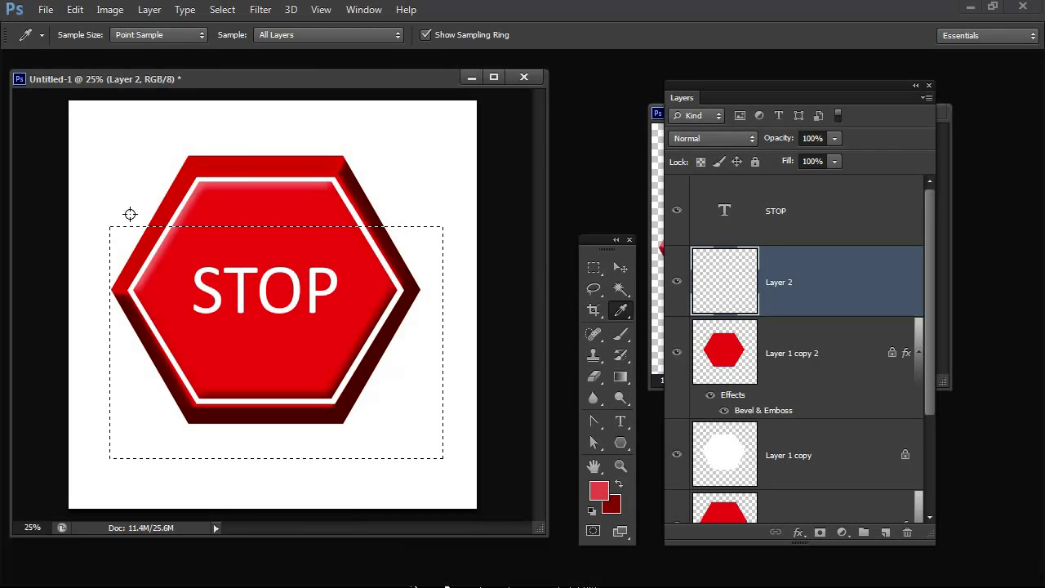
Step: Fill the selection with a non-reversed foreground-to-background linear gradient, light red top to dark bottom
click(622, 377)
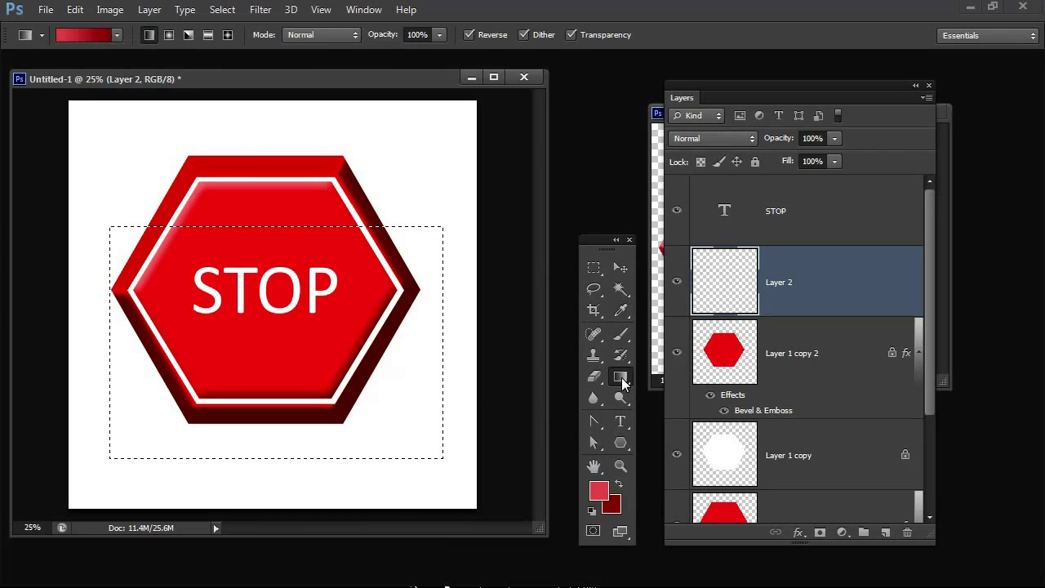
click(116, 35)
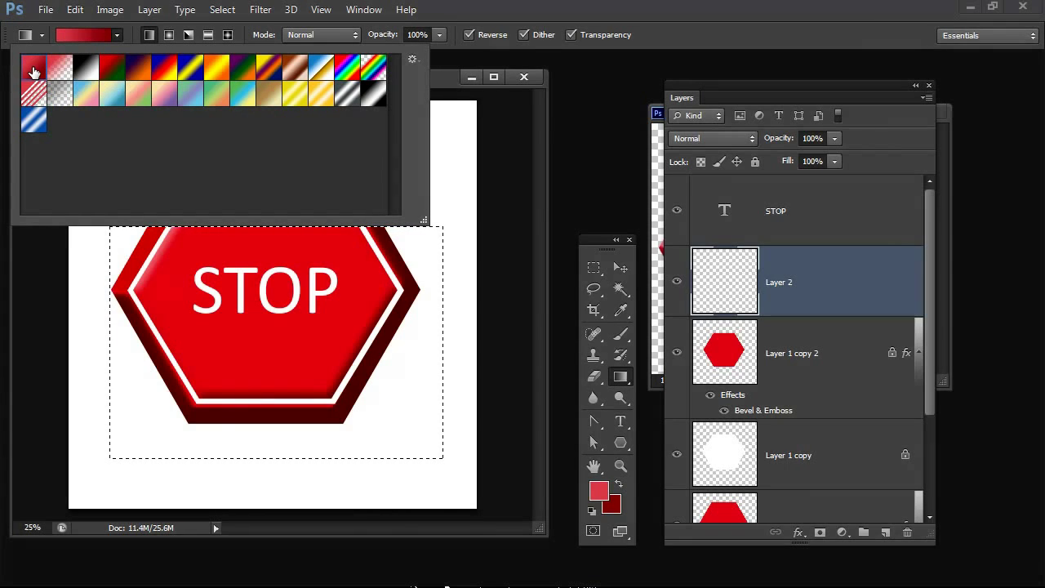
click(435, 101)
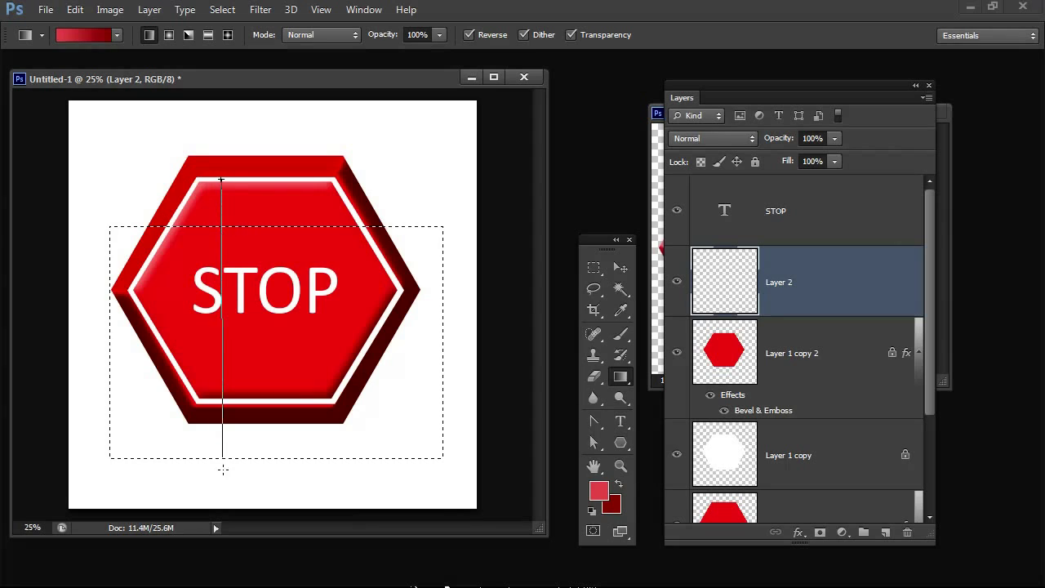
drag(223, 470, 223, 470)
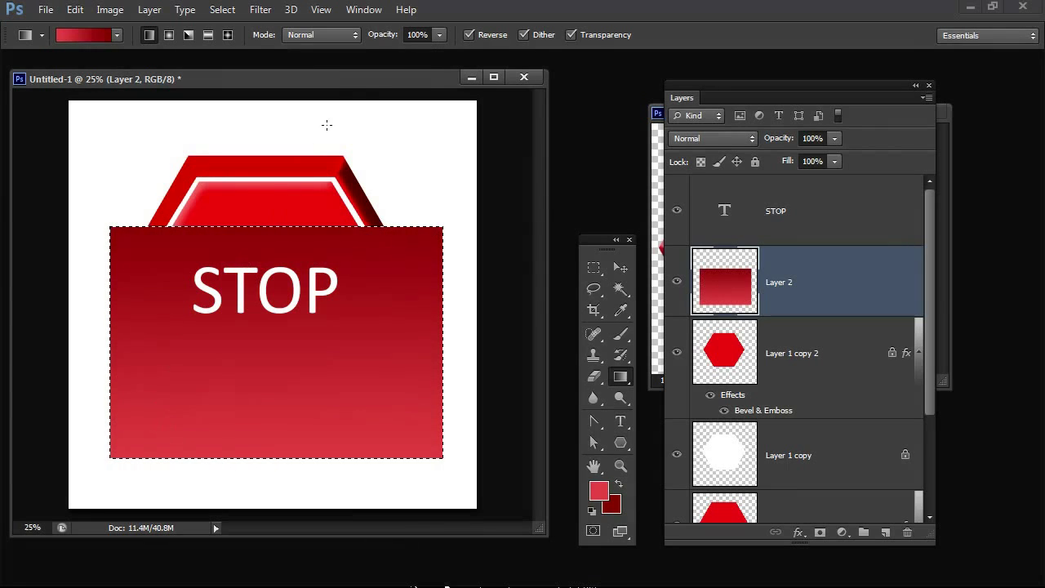
click(469, 36)
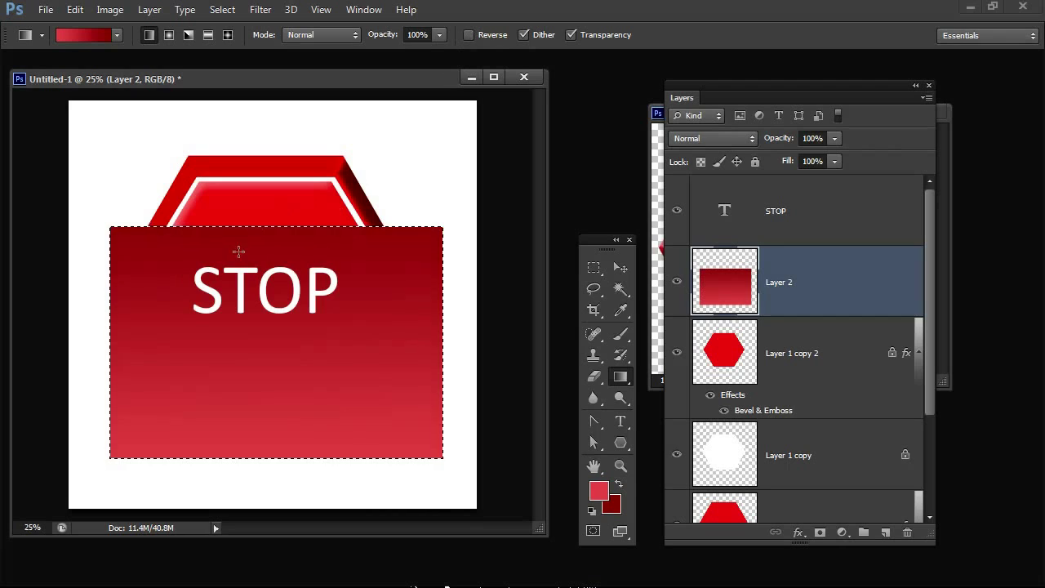
drag(245, 229, 245, 445)
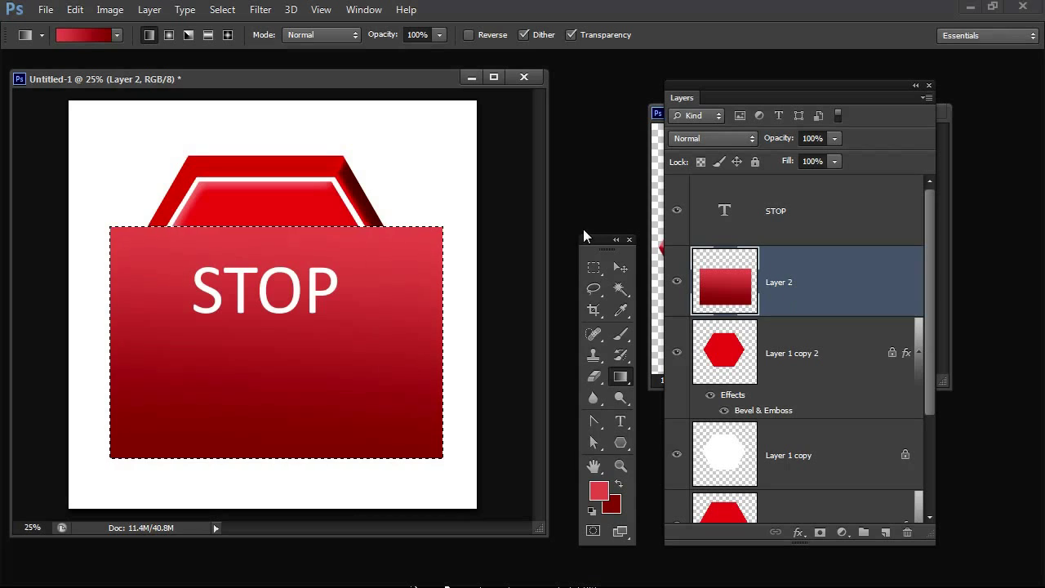
Step: Clip Layer 2's gradient to the inner hexagon and lower its opacity to 72%
click(149, 10)
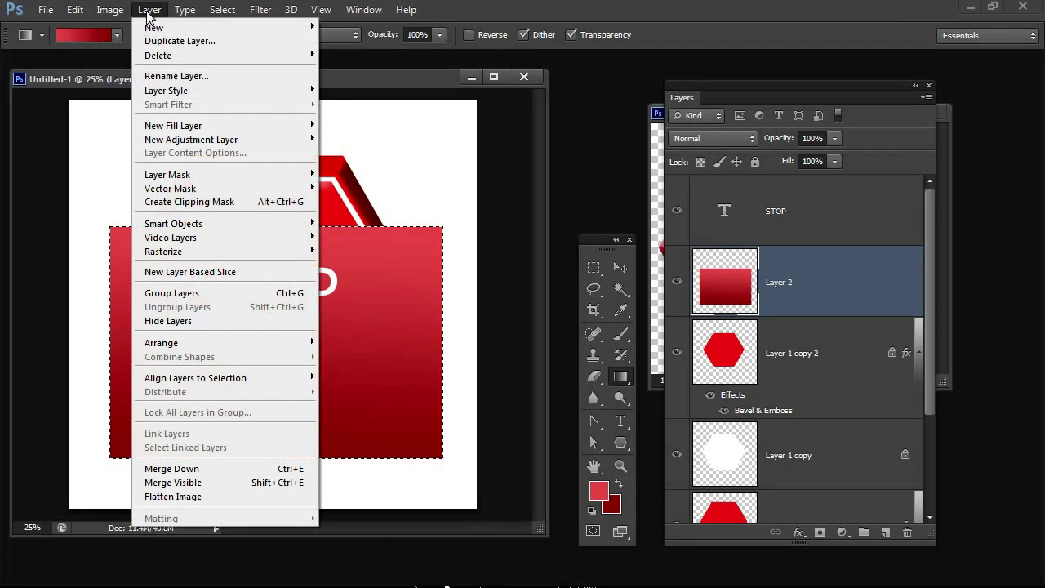
click(154, 200)
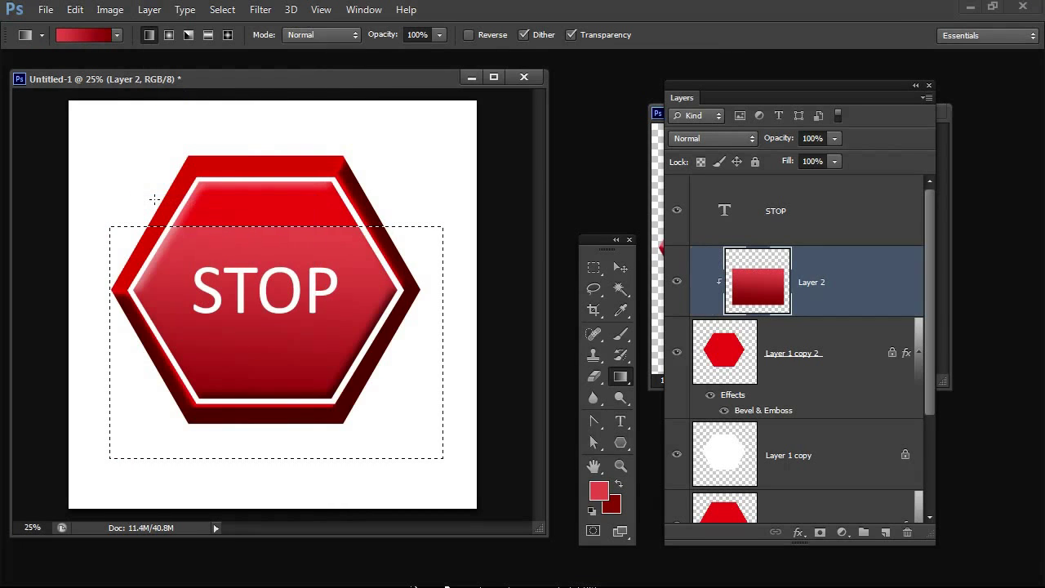
click(807, 352)
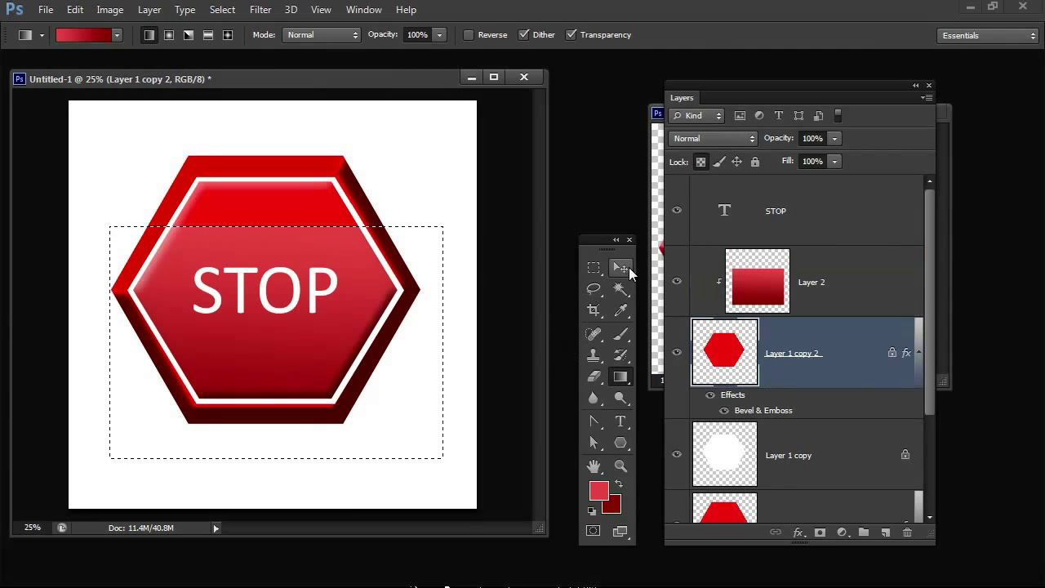
click(620, 267)
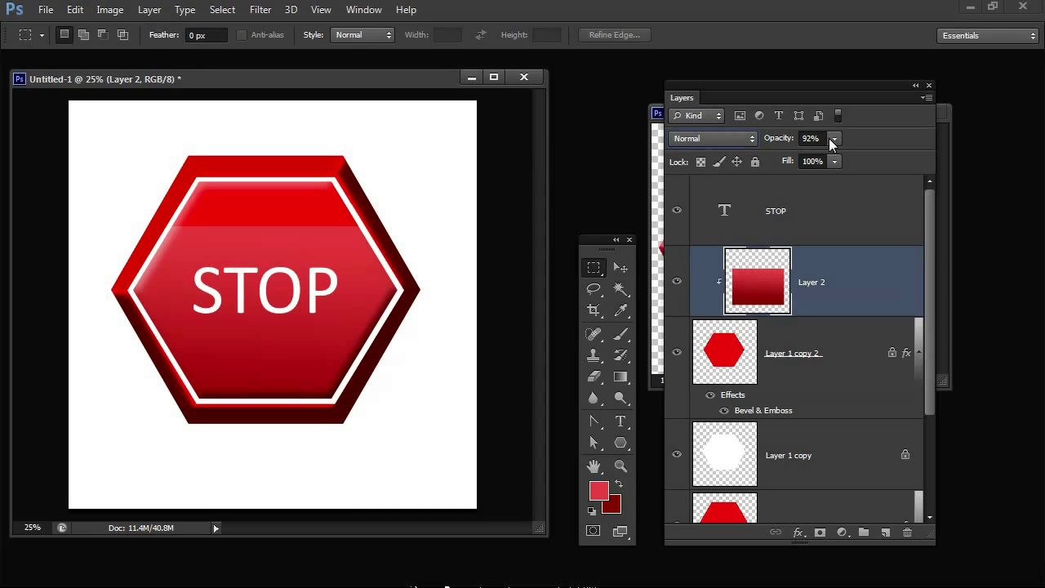
click(833, 139)
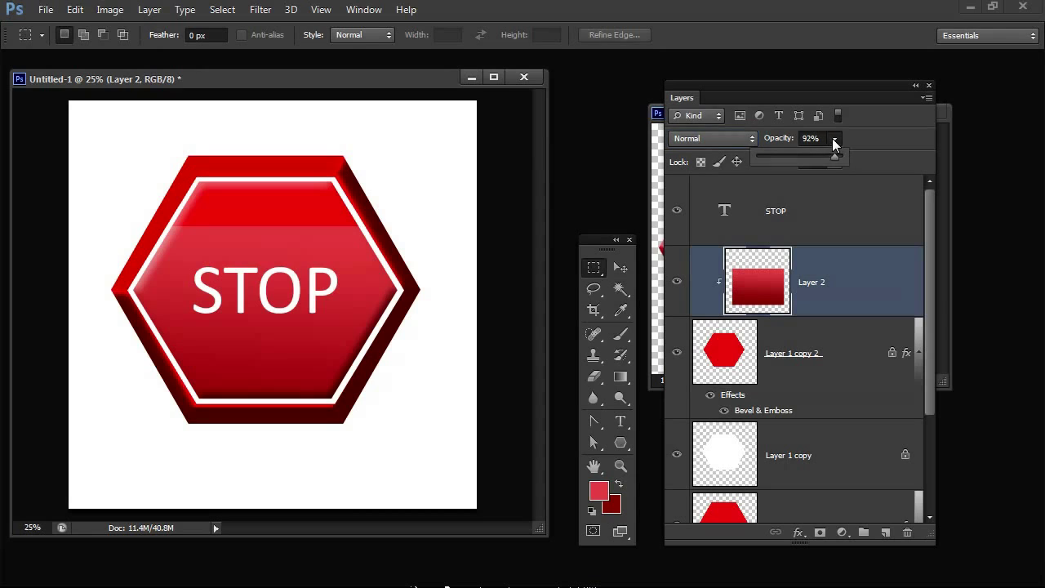
drag(822, 160, 817, 162)
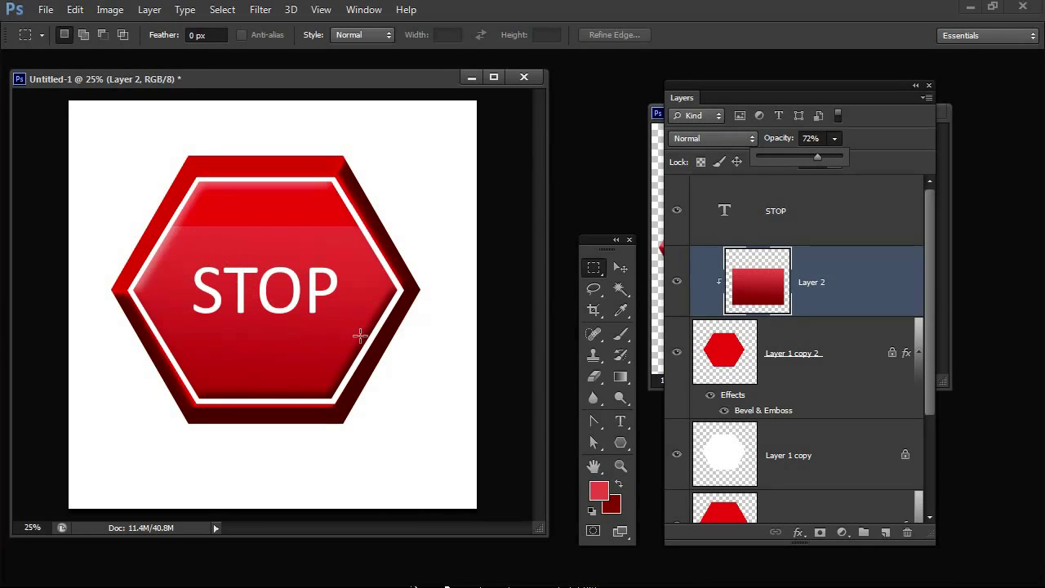
click(755, 286)
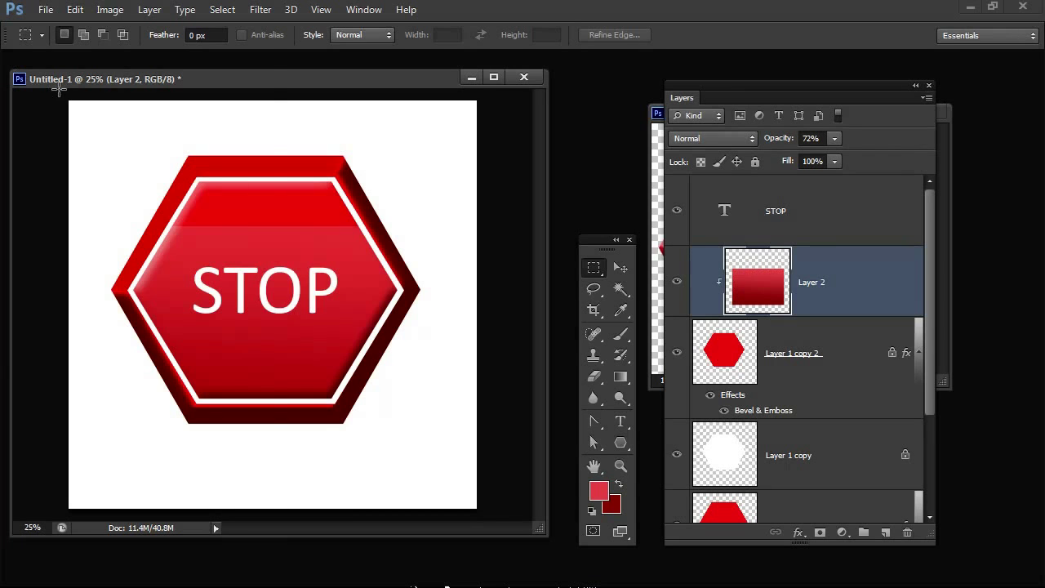
Step: Start a warp on Layer 2 and bend the gradient's right side and top downward
click(75, 9)
mouse_move(205, 299)
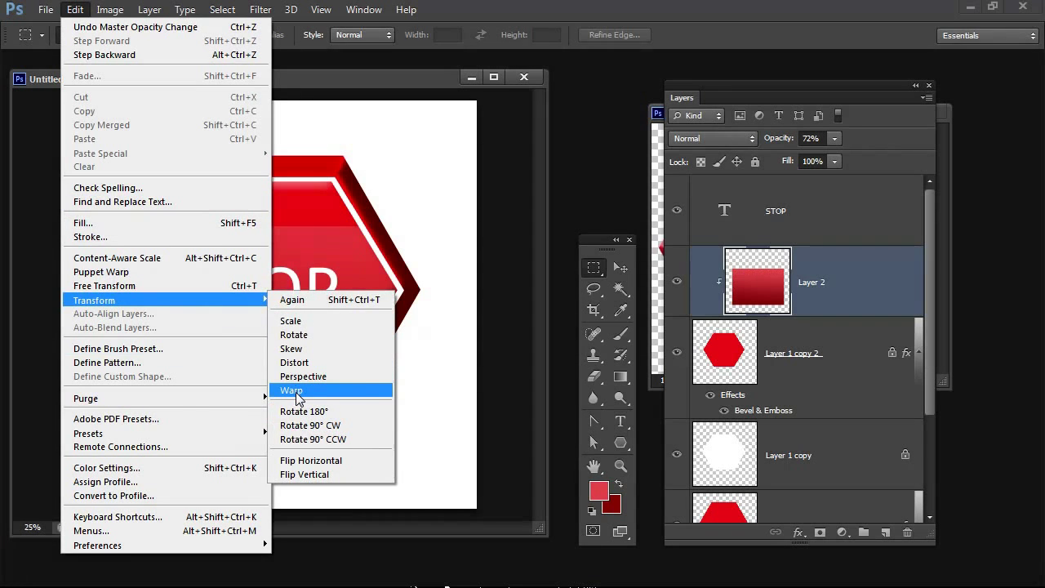
click(294, 390)
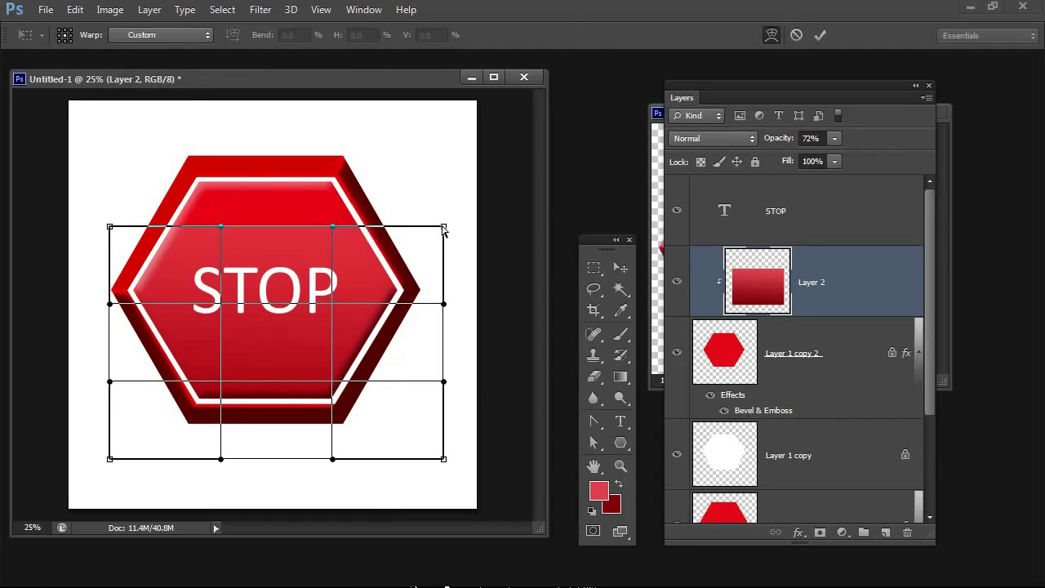
drag(442, 228, 449, 258)
drag(437, 314, 441, 359)
drag(441, 397, 463, 473)
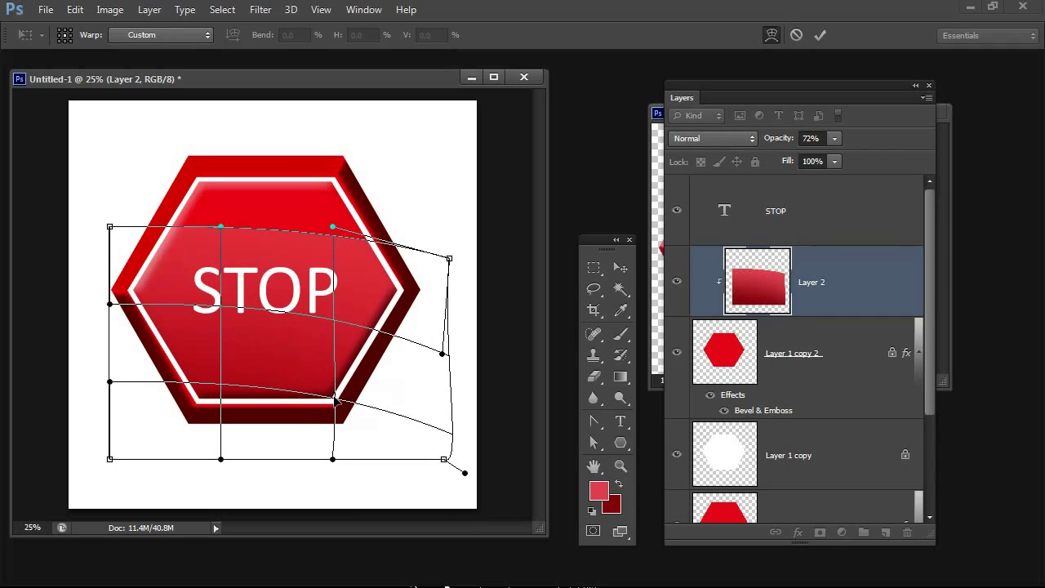
drag(338, 404, 318, 449)
drag(332, 229, 313, 360)
drag(220, 226, 205, 267)
Step: Refine the warp's left side, bottom edge and right curve into a sweeping wavy gloss
drag(111, 227, 111, 208)
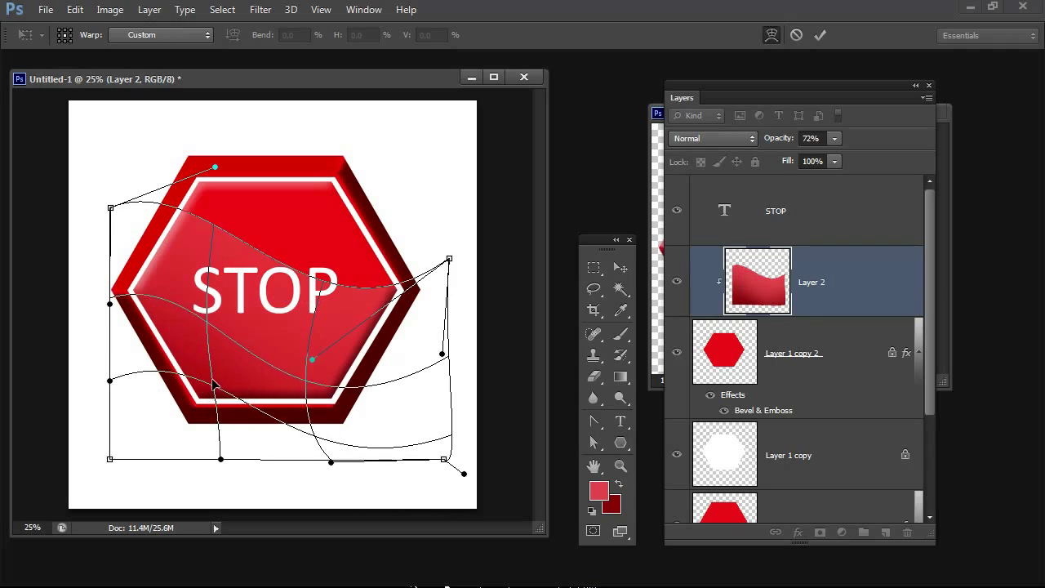
drag(188, 384, 214, 359)
drag(221, 462, 221, 416)
drag(111, 459, 92, 430)
drag(109, 365, 146, 347)
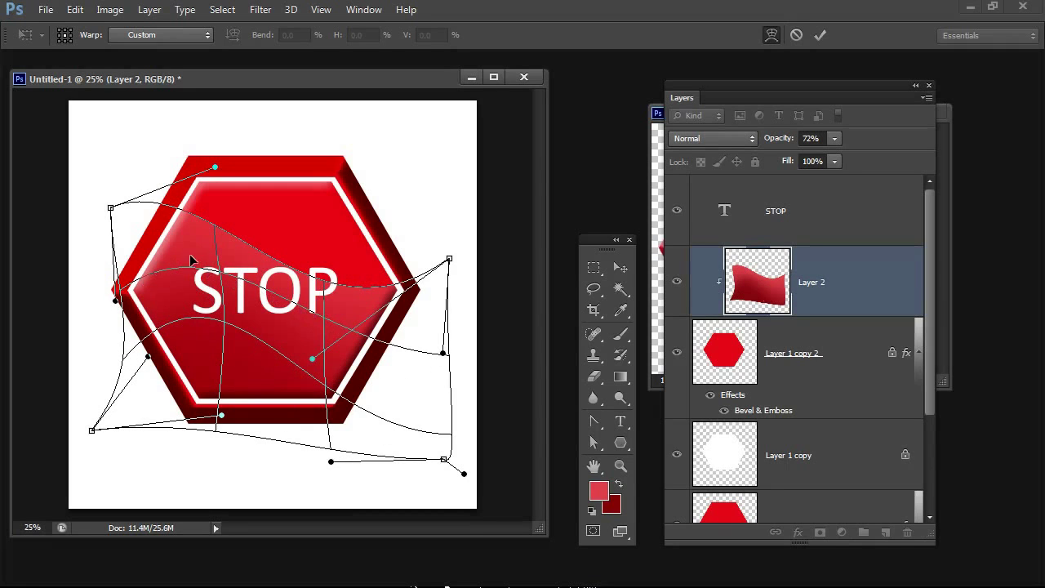
drag(330, 450, 320, 432)
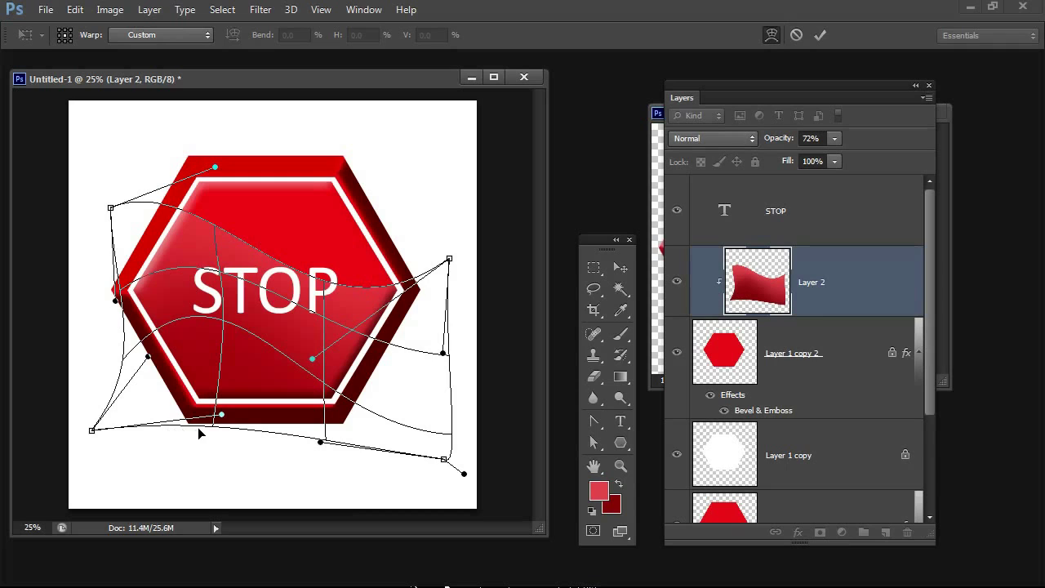
drag(222, 414, 221, 430)
drag(443, 459, 408, 343)
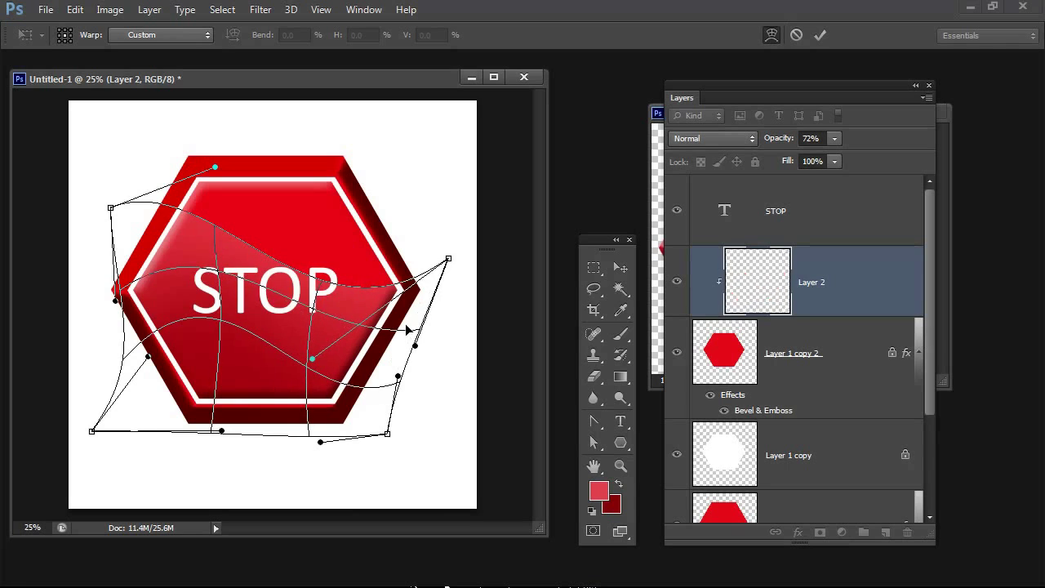
drag(321, 286, 294, 292)
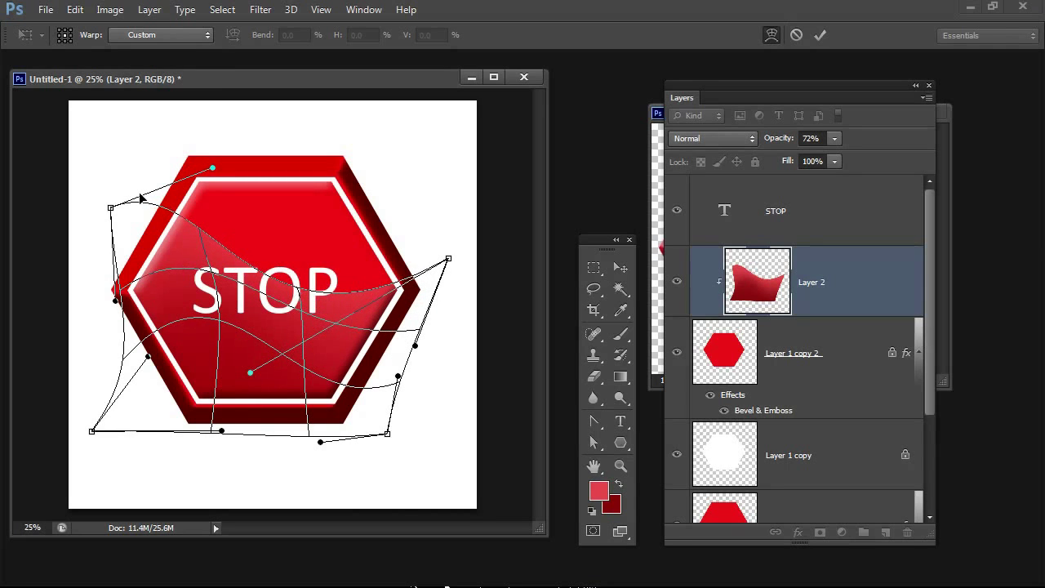
Step: Commit the warp, shift the highlight slightly lower, and make Layer 2 active again
click(821, 34)
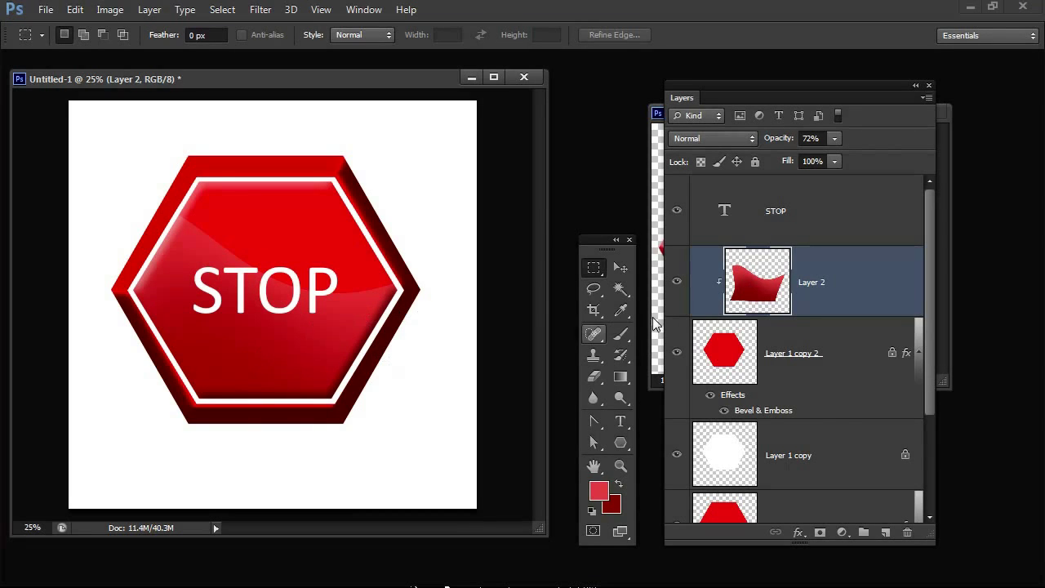
click(620, 270)
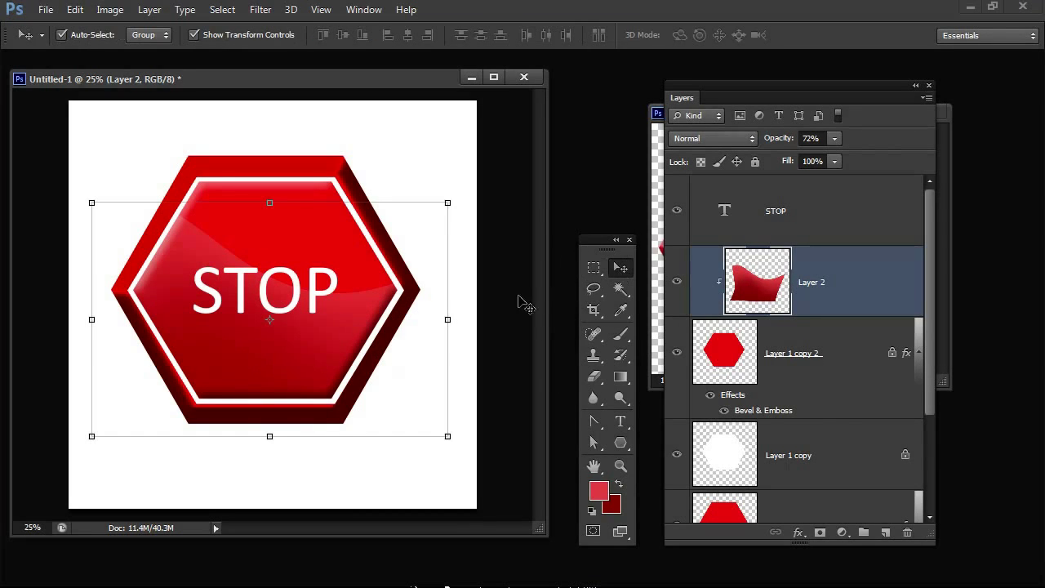
drag(254, 352, 250, 381)
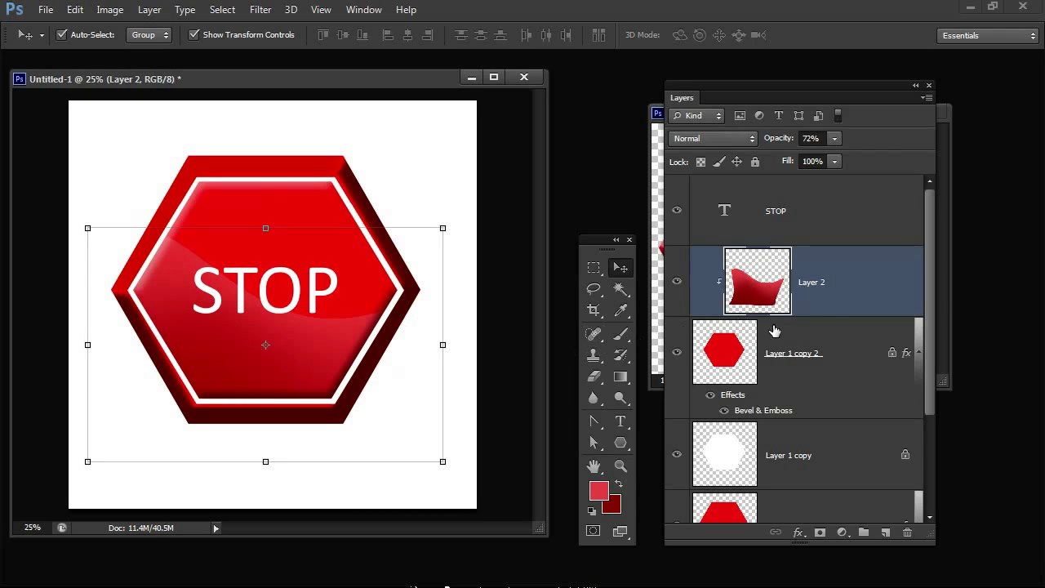
click(797, 211)
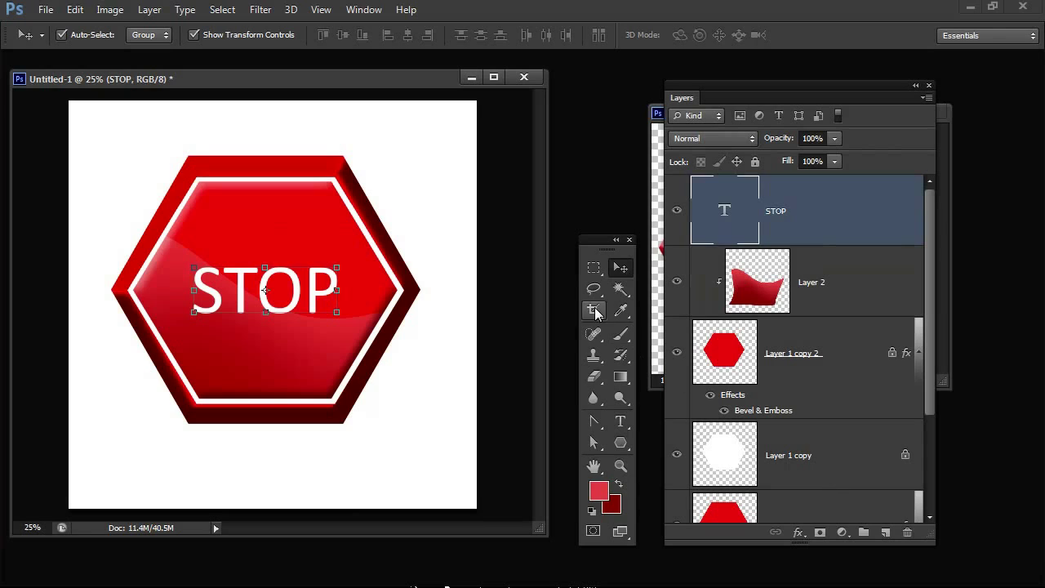
click(594, 271)
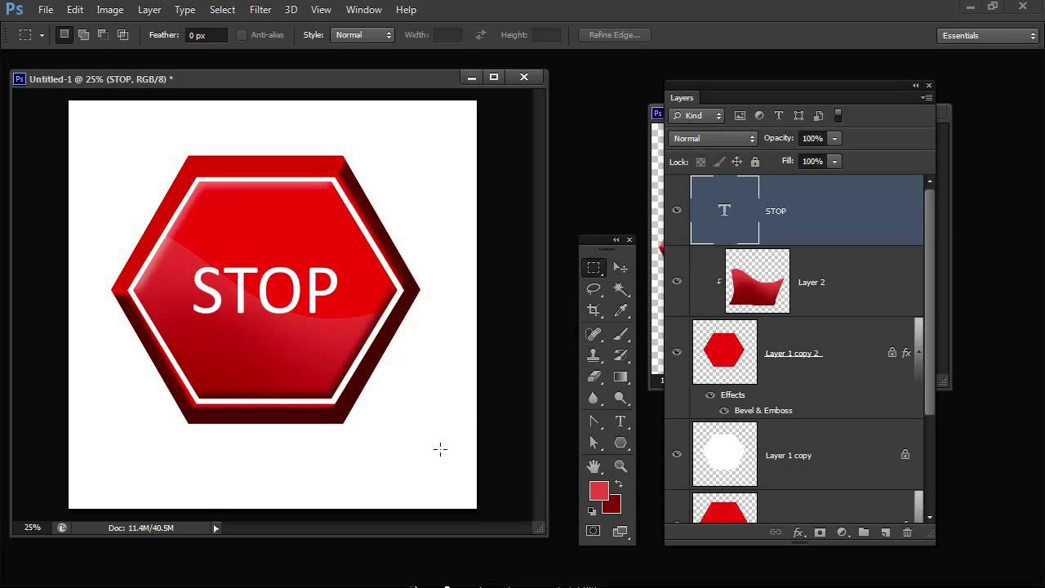
key(alt+bracketleft)
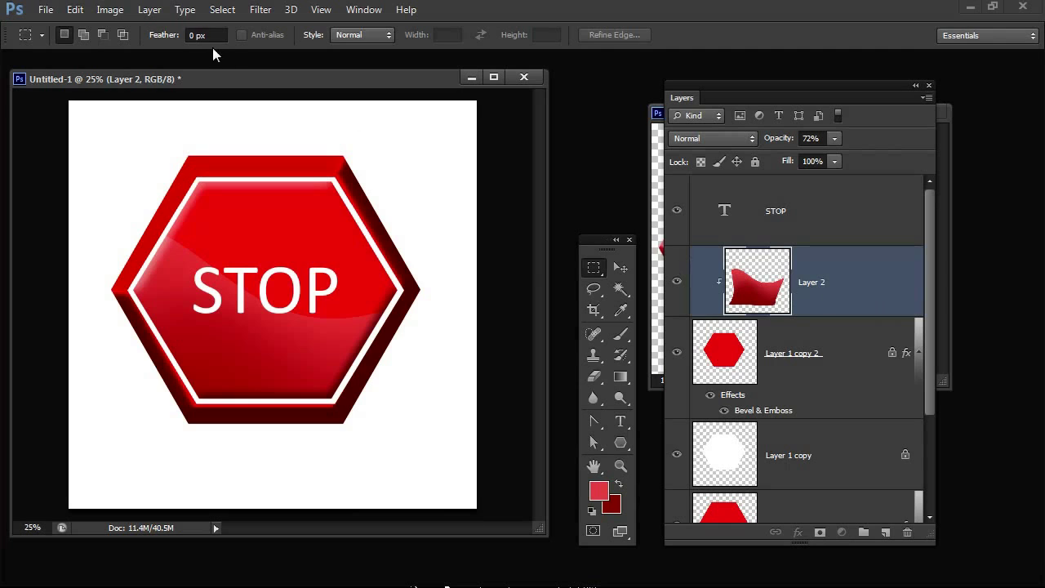
Step: Add a Hue/Saturation adjustment layer and move its Properties panel aside
click(152, 11)
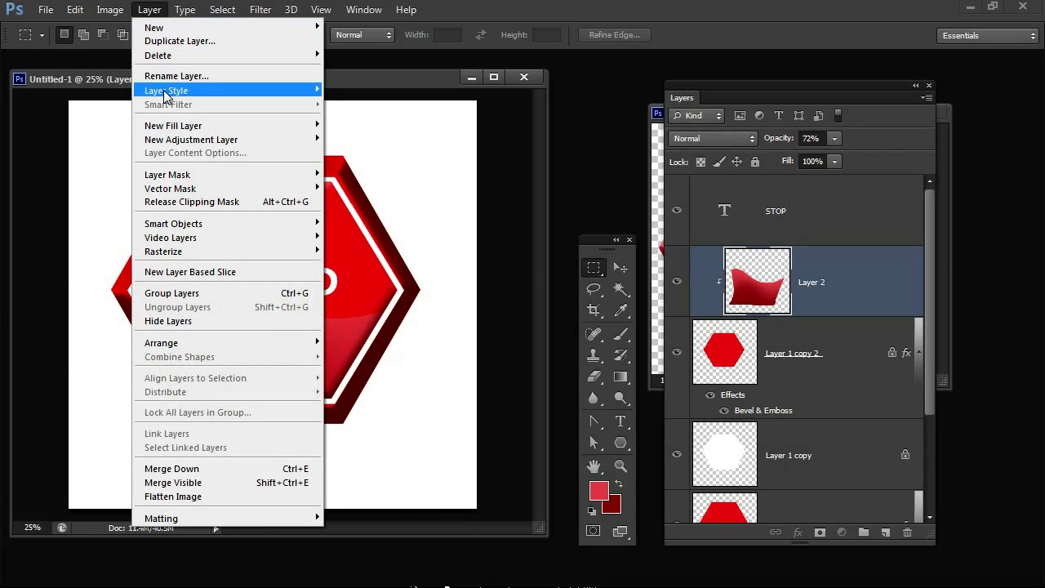
mouse_move(174, 145)
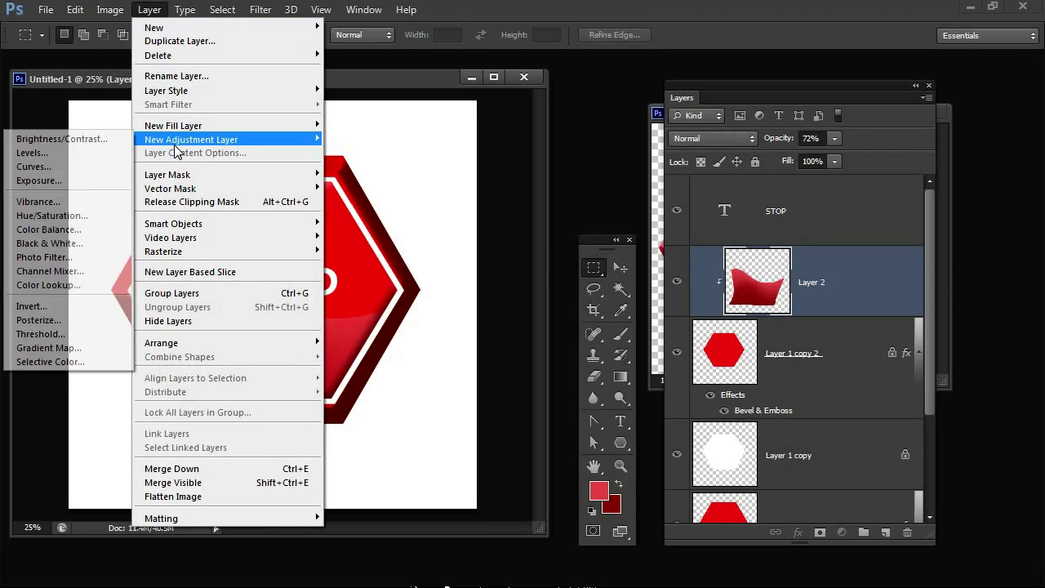
click(44, 215)
click(563, 217)
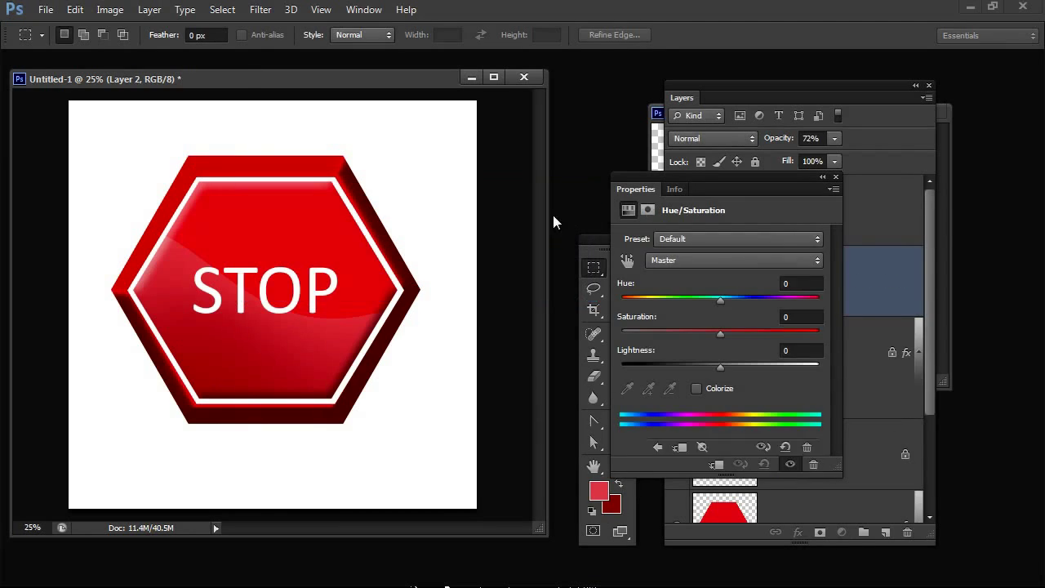
drag(695, 173, 513, 167)
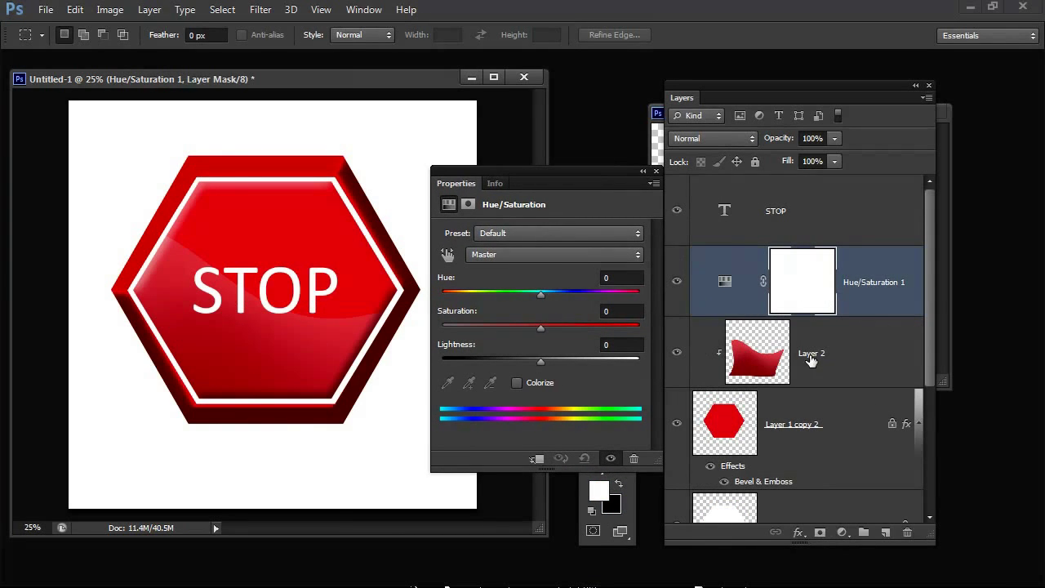
drag(493, 172, 676, 141)
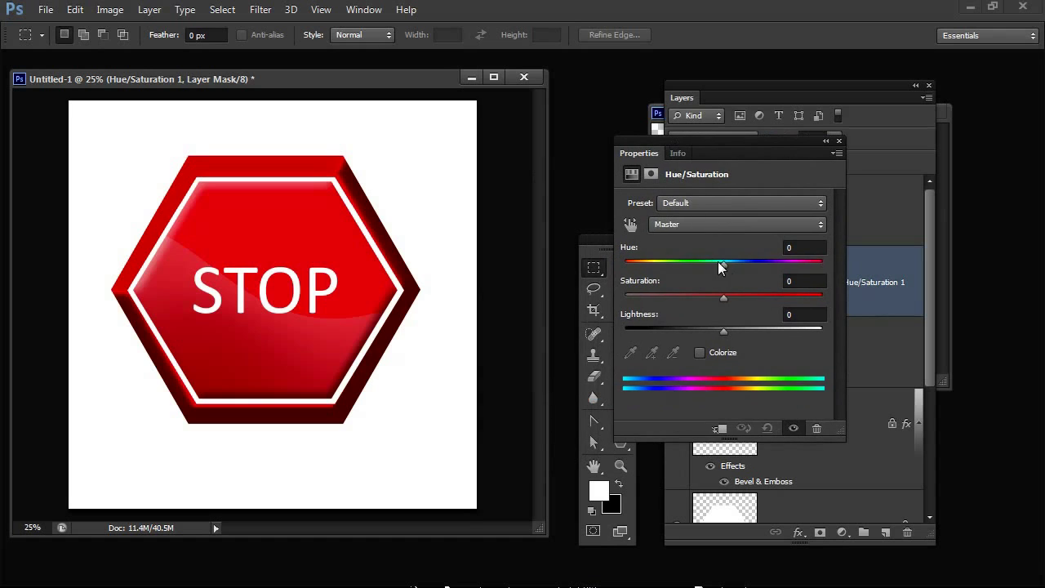
Step: Set Hue to +111, Saturation to -47 and Lightness to 0, turning the sign green
mouse_move(719, 262)
mouse_down()
mouse_move(619, 260)
mouse_move(727, 265)
mouse_up()
drag(751, 266, 790, 267)
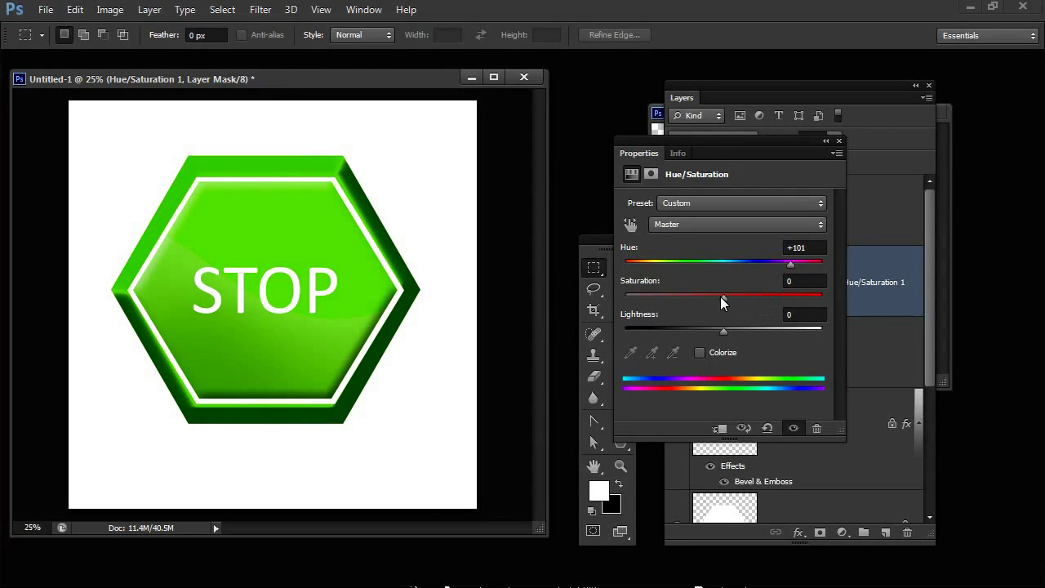
drag(723, 299, 708, 332)
drag(717, 299, 719, 331)
mouse_move(790, 265)
mouse_down()
mouse_move(806, 265)
mouse_move(795, 265)
mouse_up()
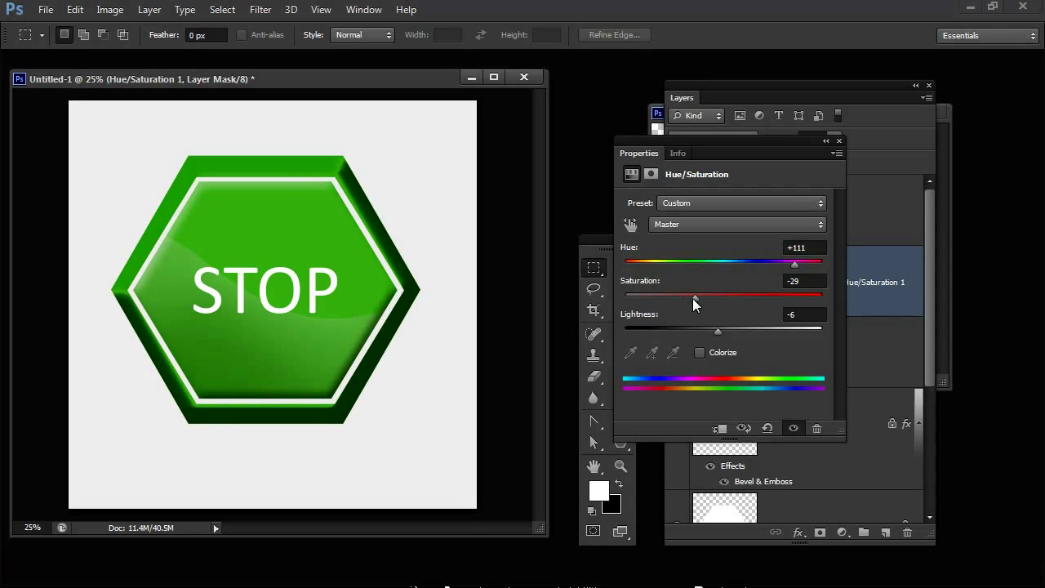
drag(692, 298, 683, 301)
click(723, 331)
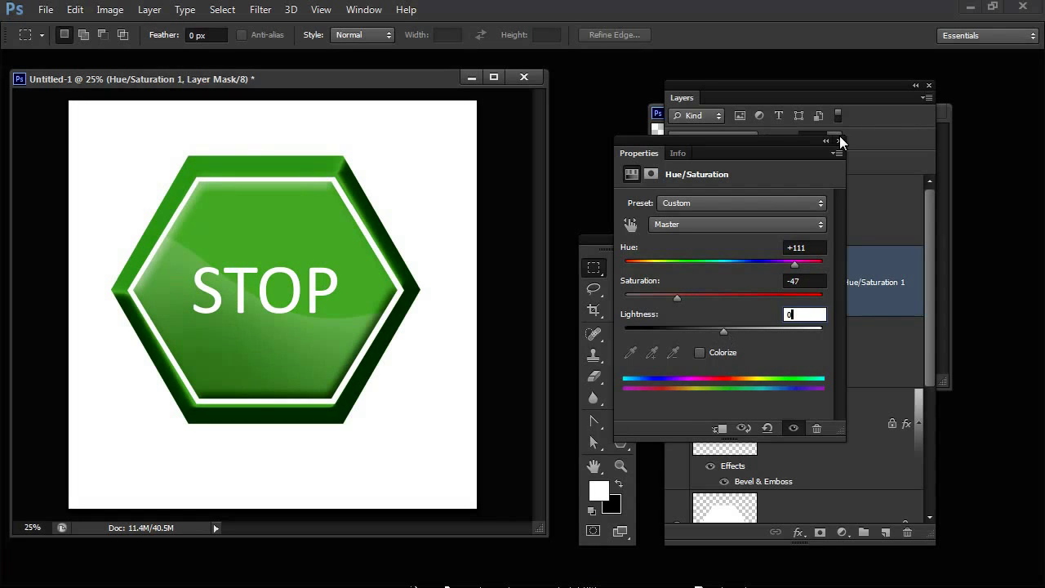
click(841, 143)
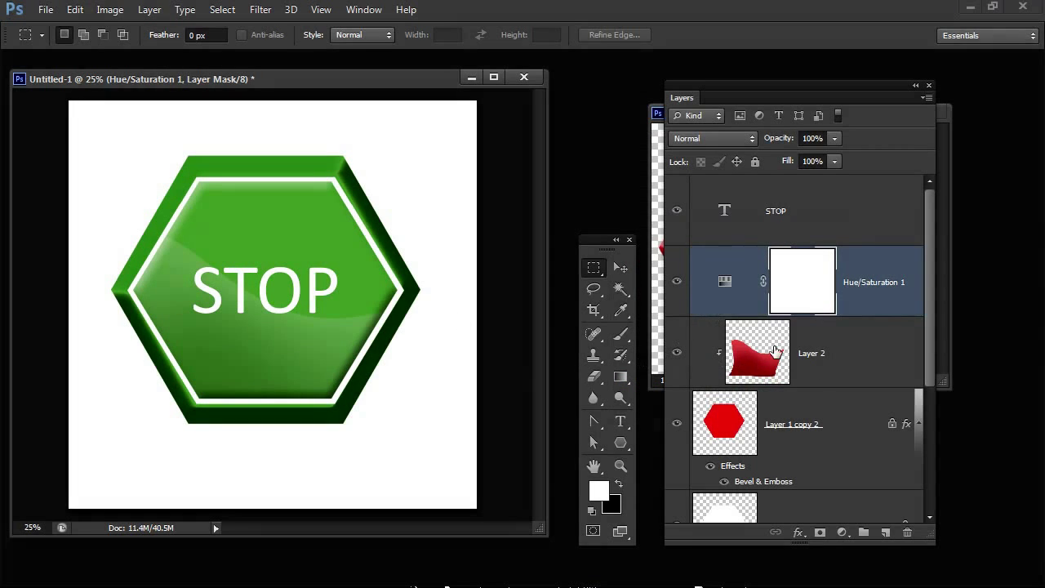
Step: Toggle the green adjustment to compare with red, then hide the STOP text layer
click(676, 282)
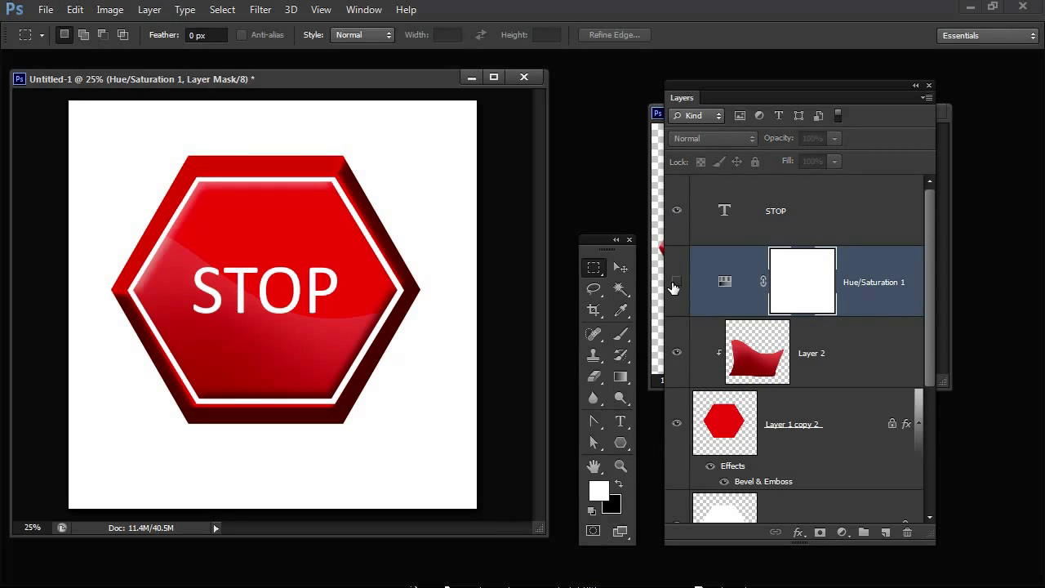
click(676, 282)
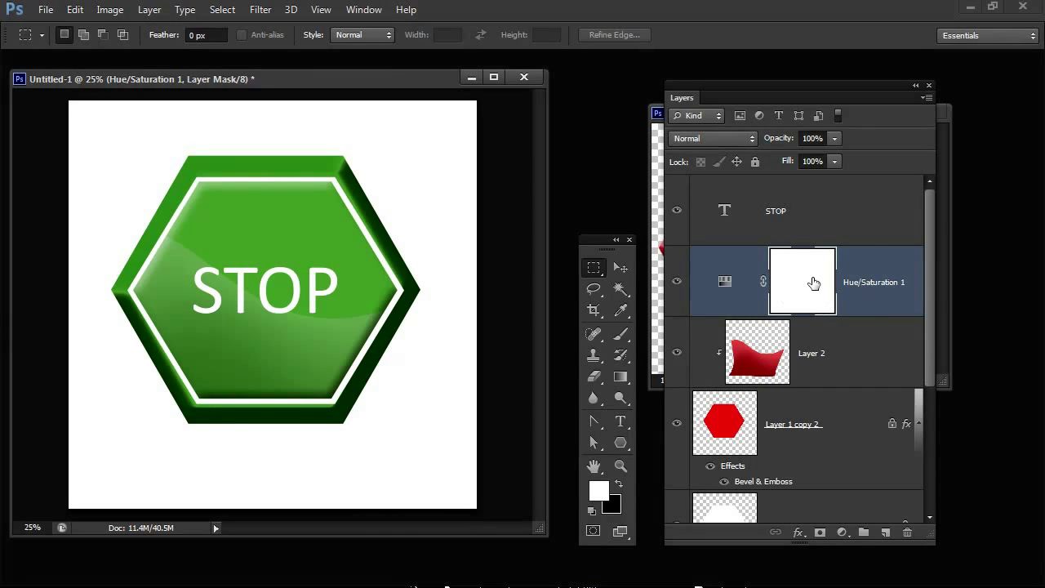
click(680, 212)
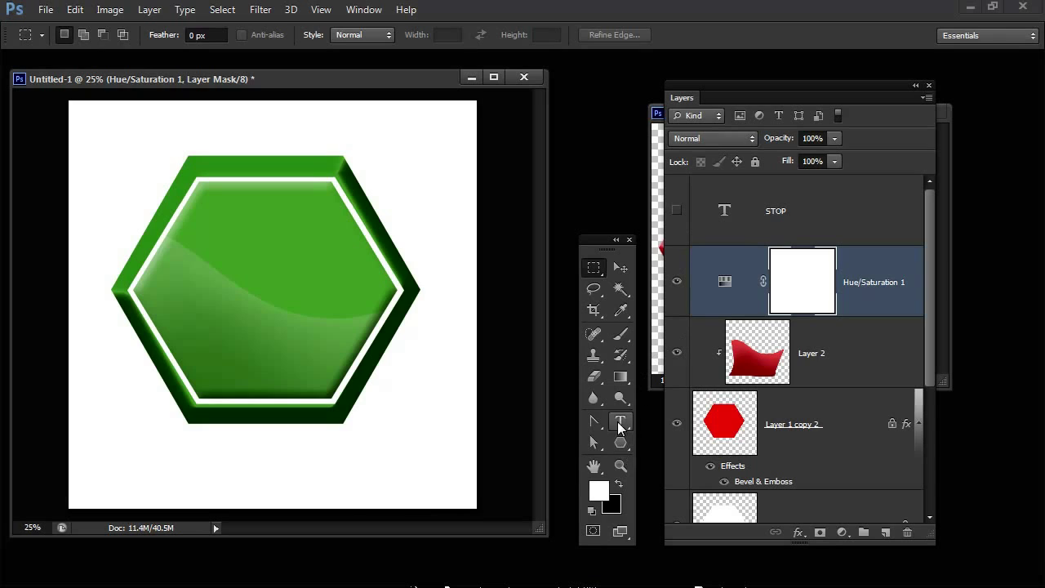
Step: Add a white 'GO' text label and centre it on the sign
click(619, 423)
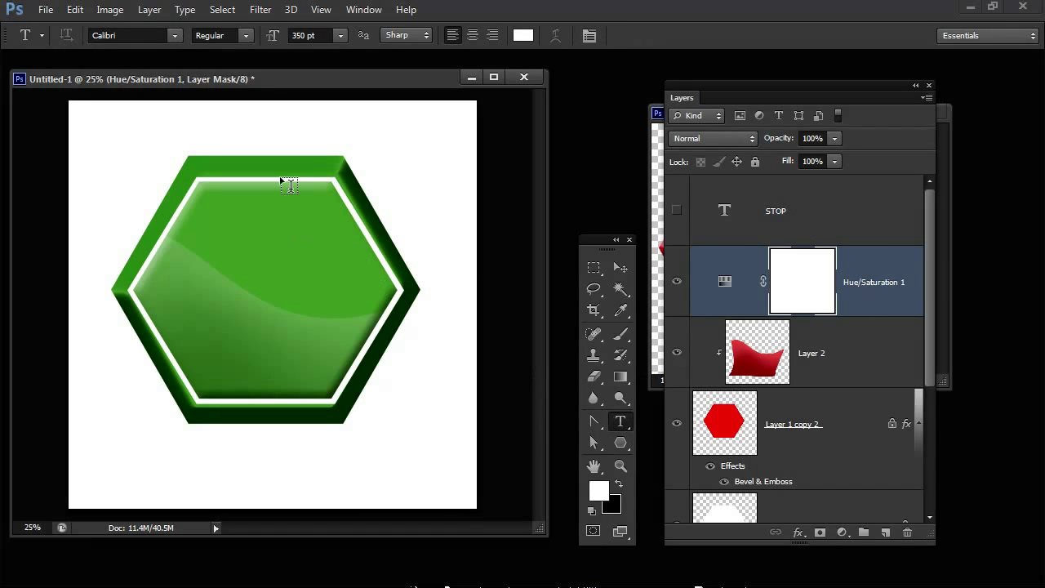
click(191, 294)
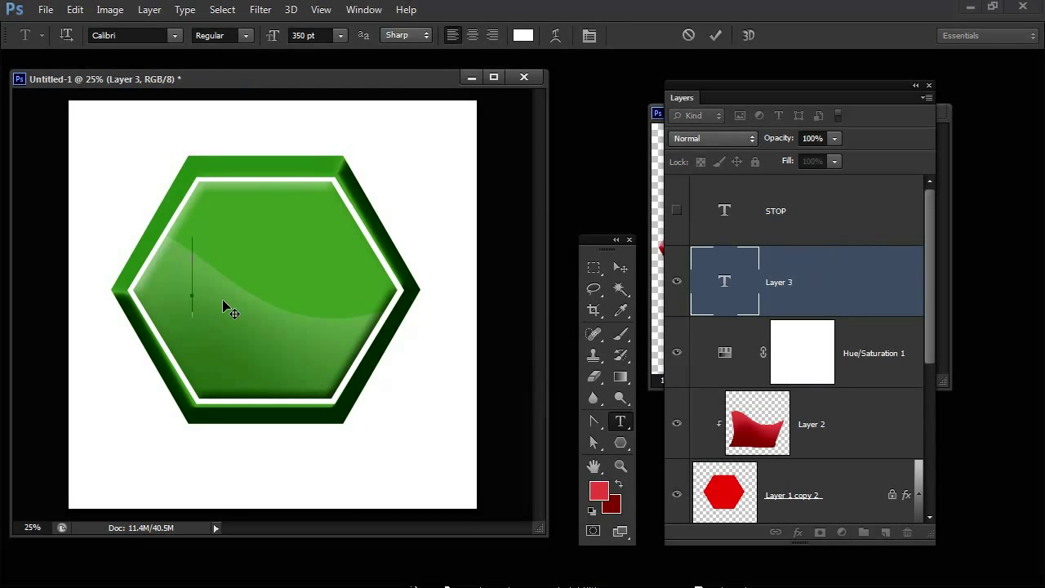
text(GO)
drag(222, 298, 251, 317)
click(874, 358)
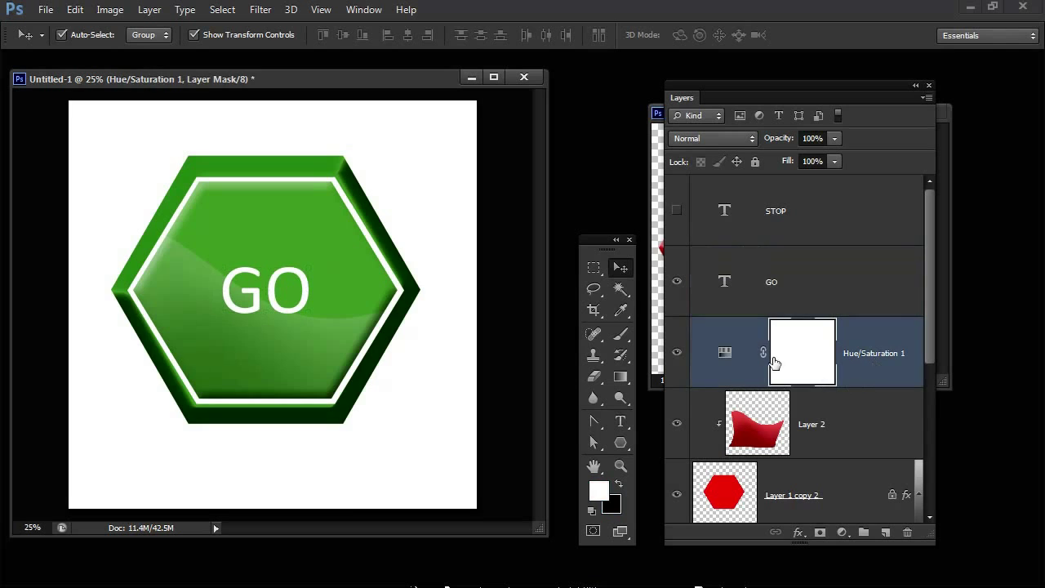
click(677, 210)
click(677, 281)
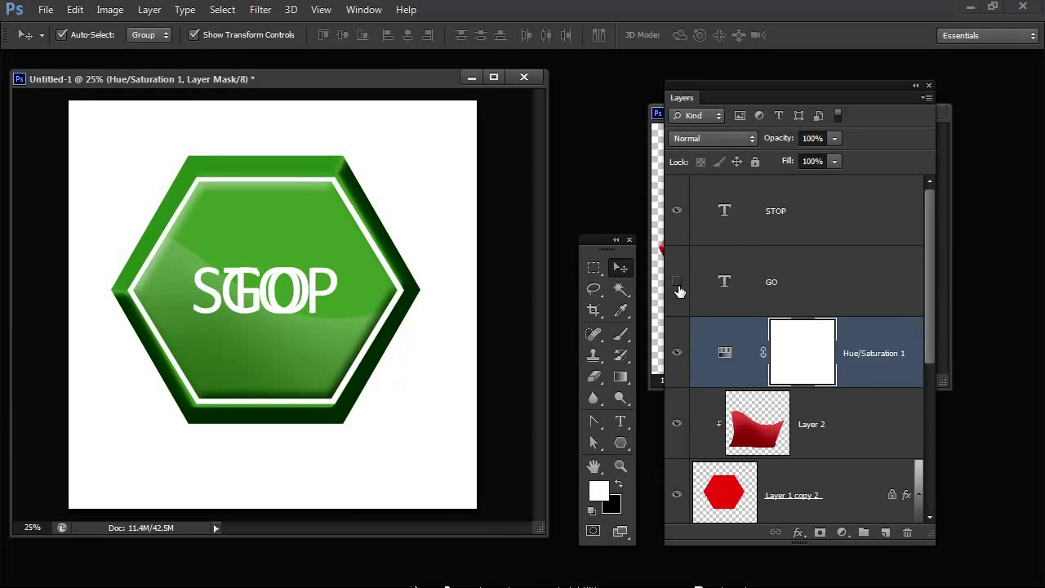
click(676, 353)
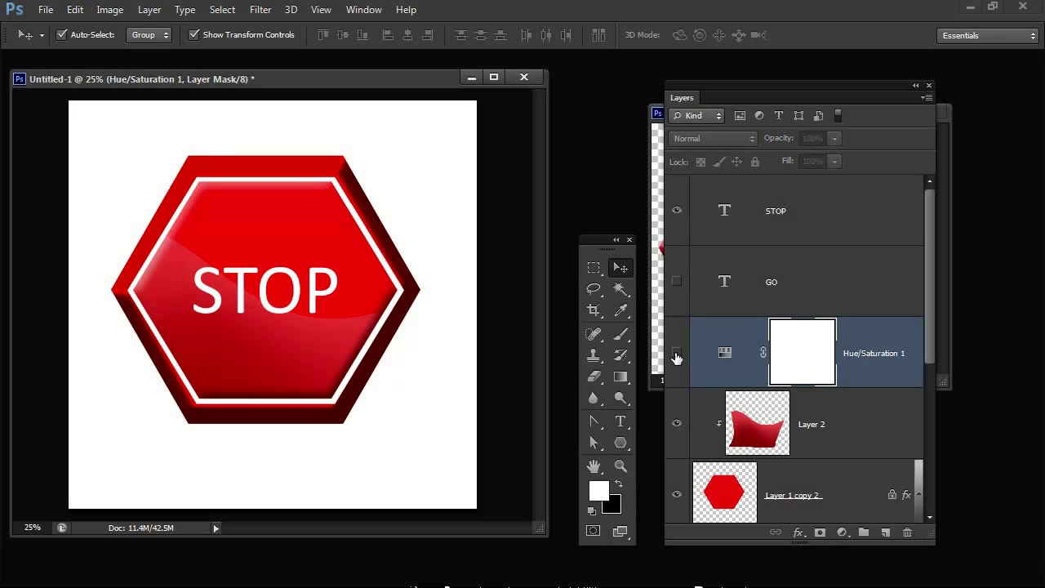
click(676, 353)
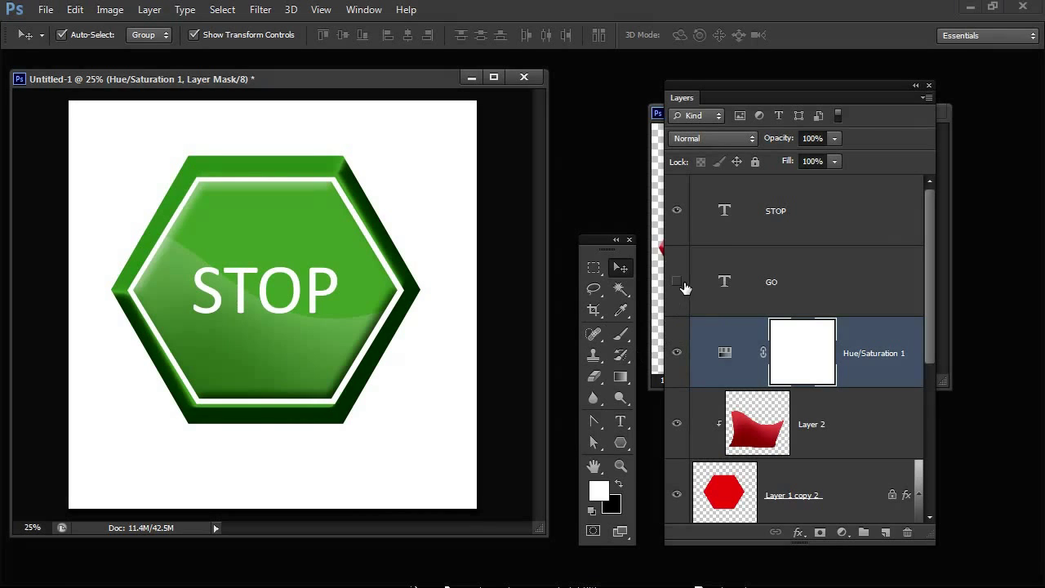
click(677, 210)
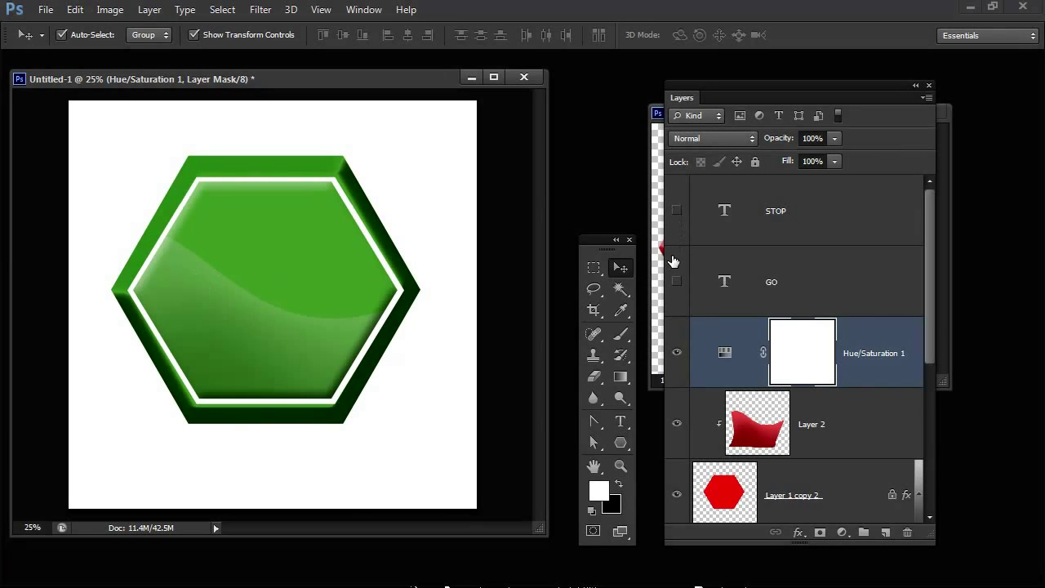
click(676, 283)
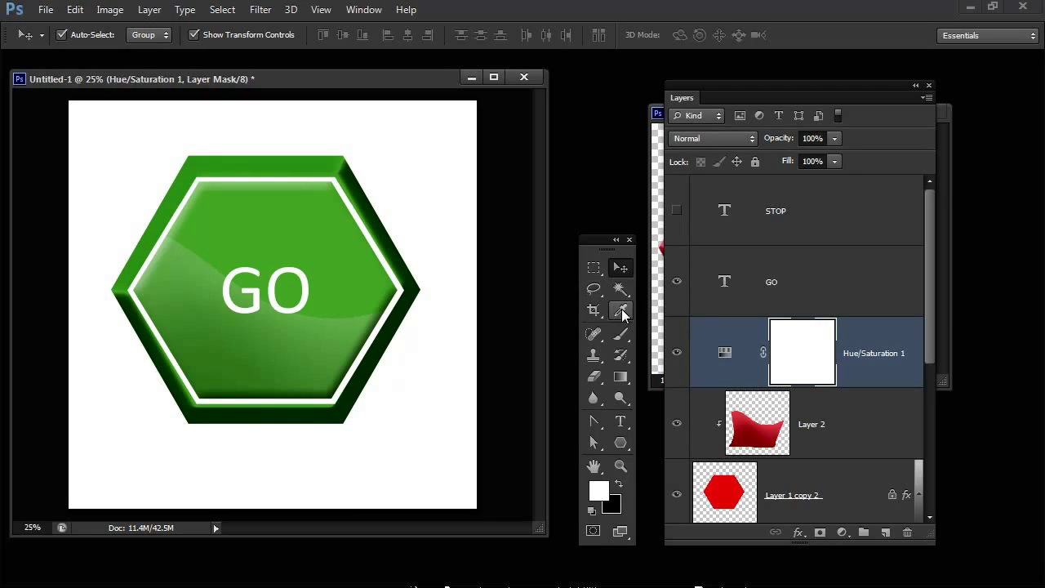